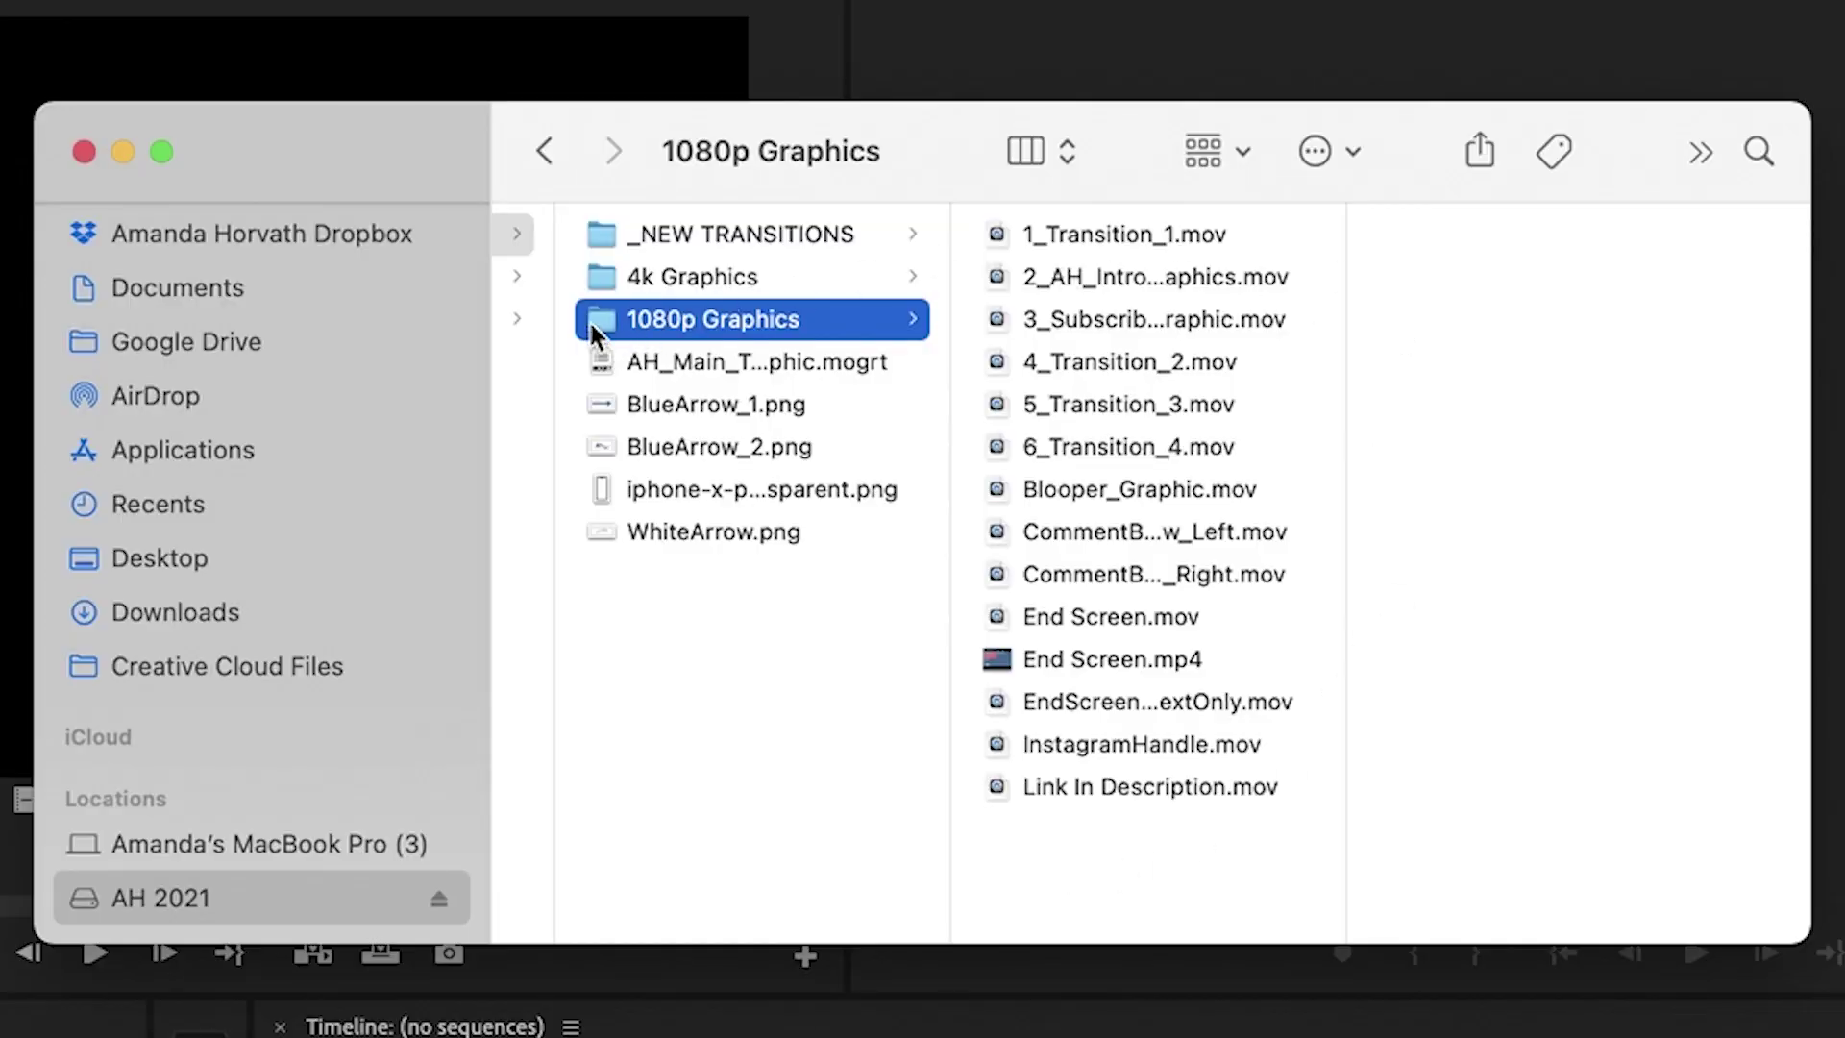
Import the 1080p Graphics folder as a bin and play 4_Transition_2.mov in the Source monitor.
drag(590, 320, 225, 890)
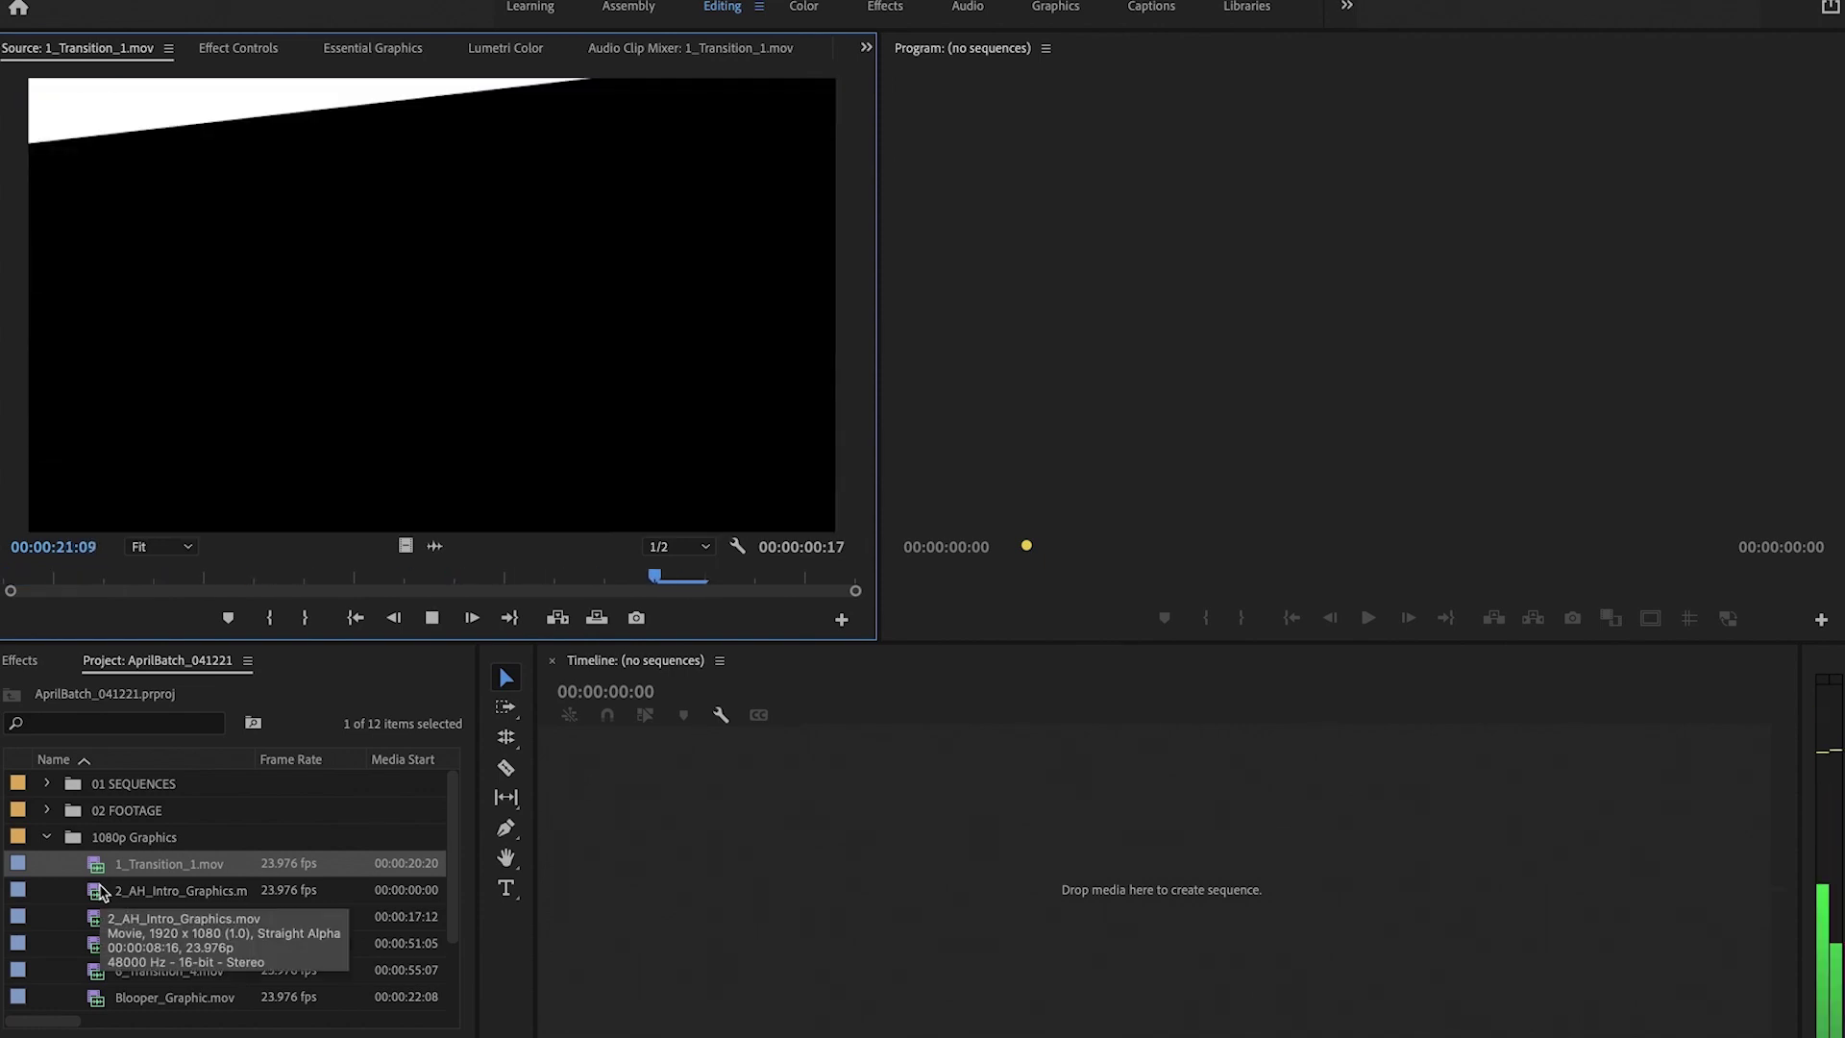
double_click(114, 992)
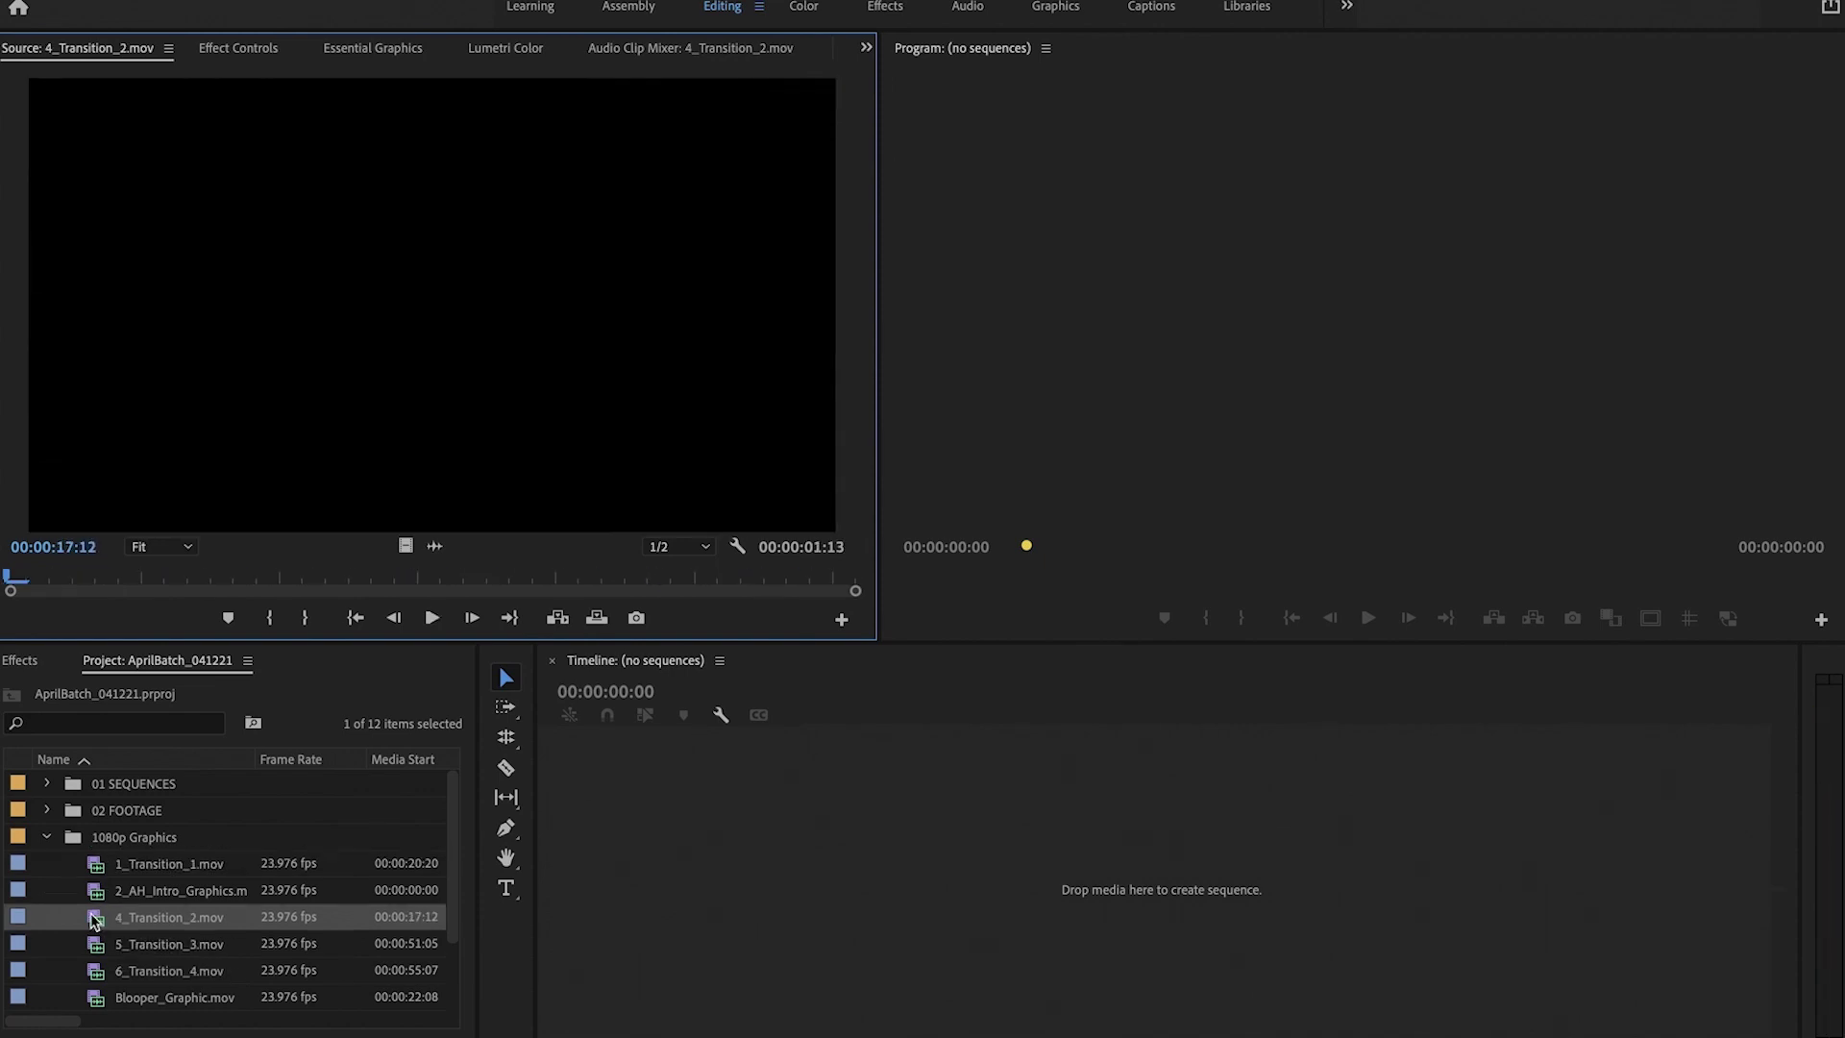
key(space)
key(space)
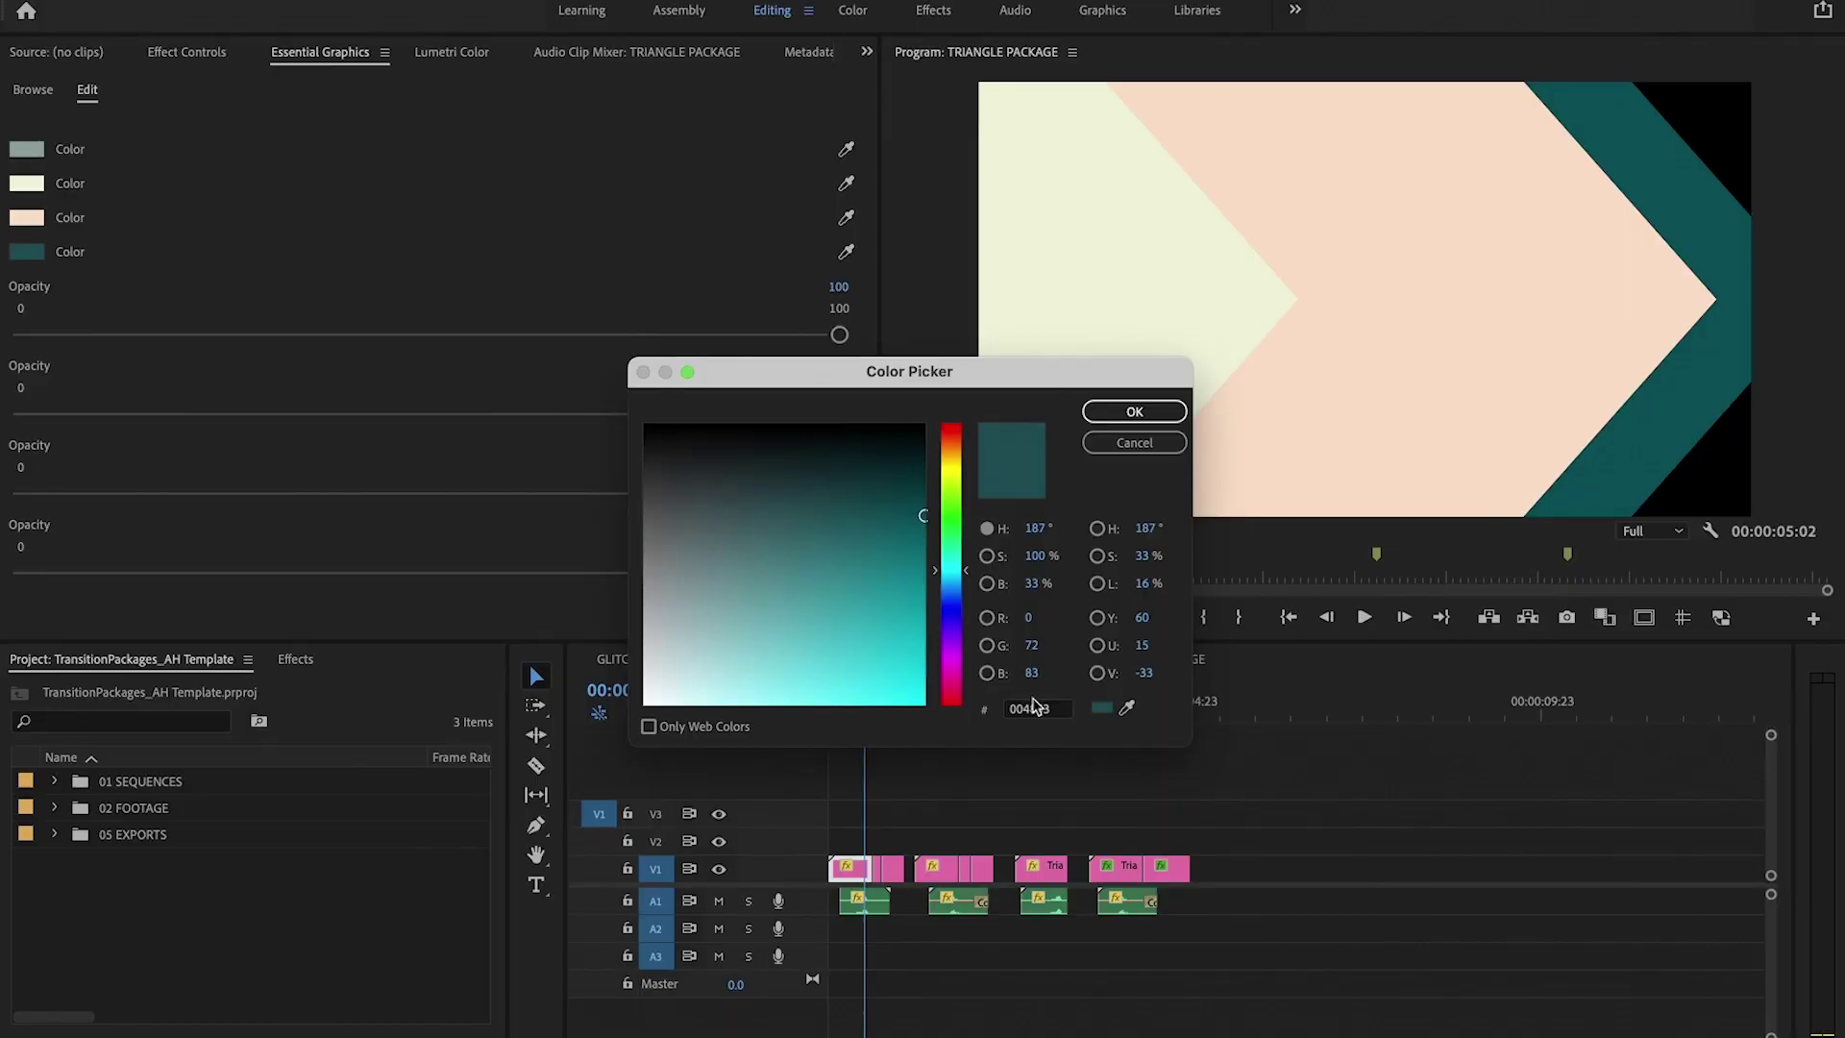
Confirm blue 336699 for the fourth colour and set the third colour to crimson f0515e.
key(Return)
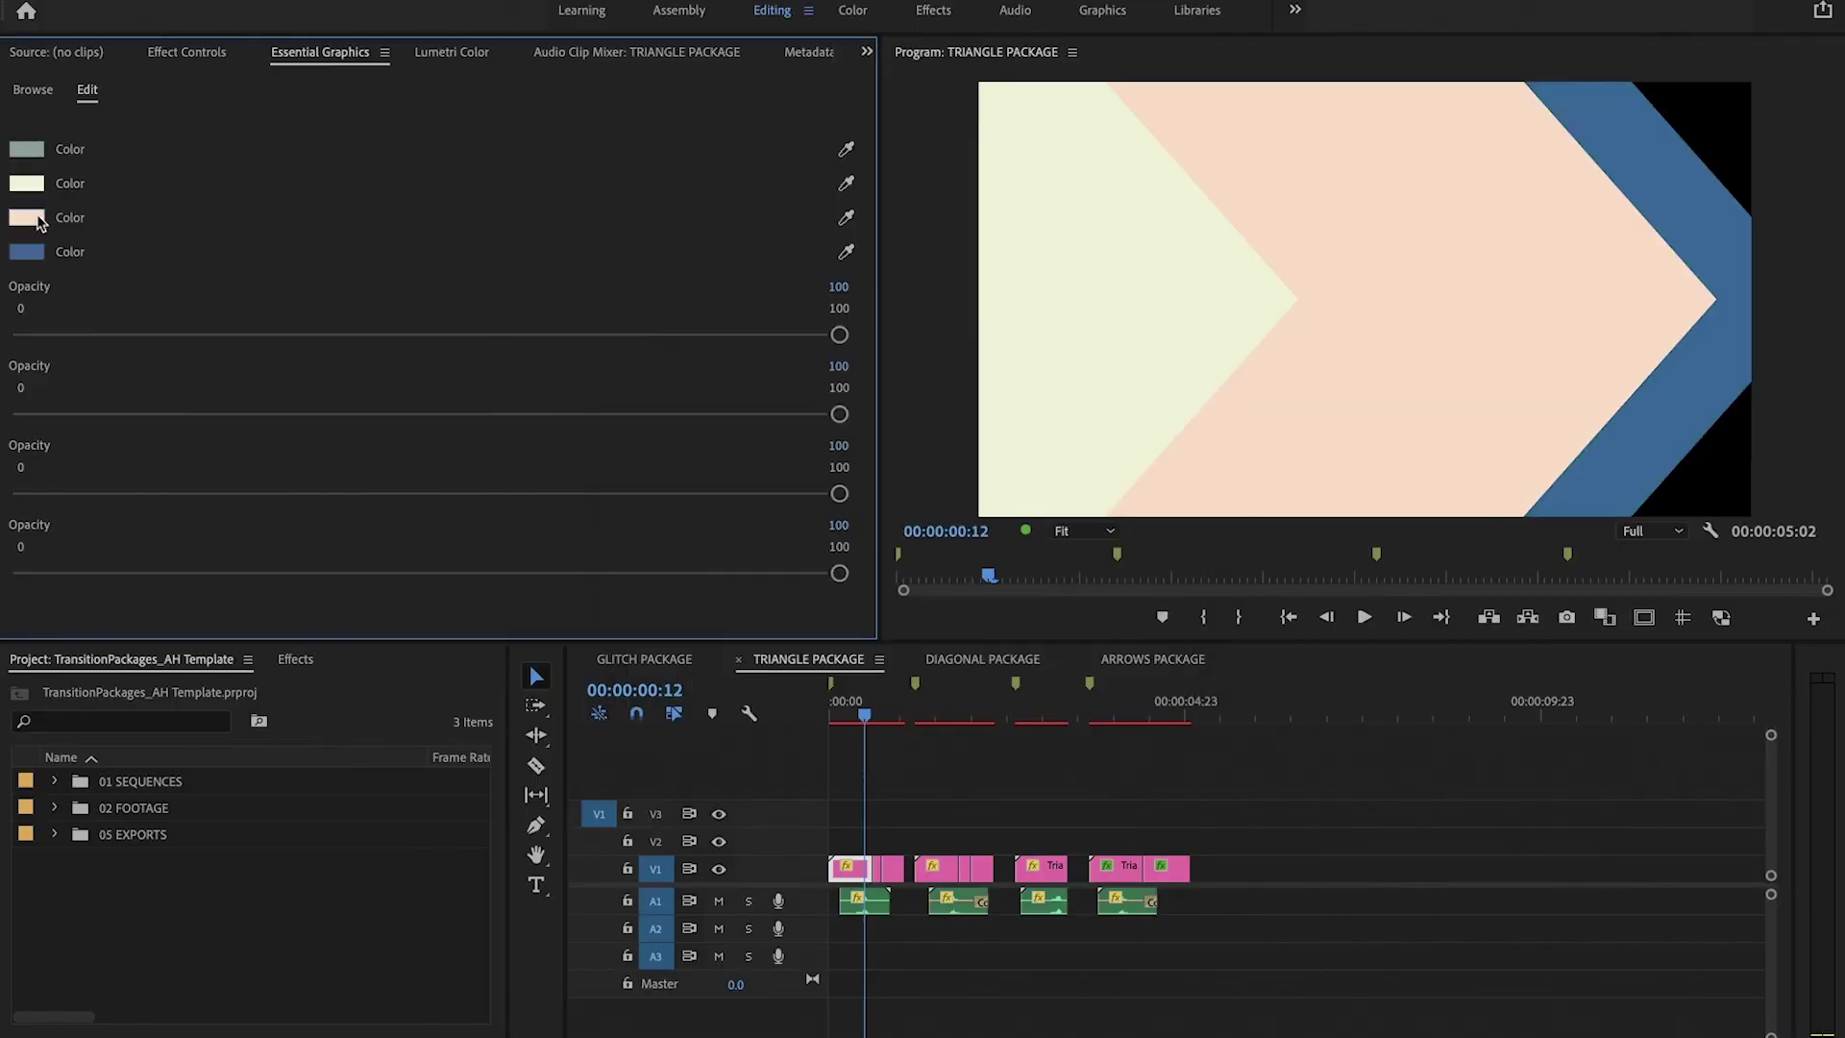
text(f0515e)
key(Return)
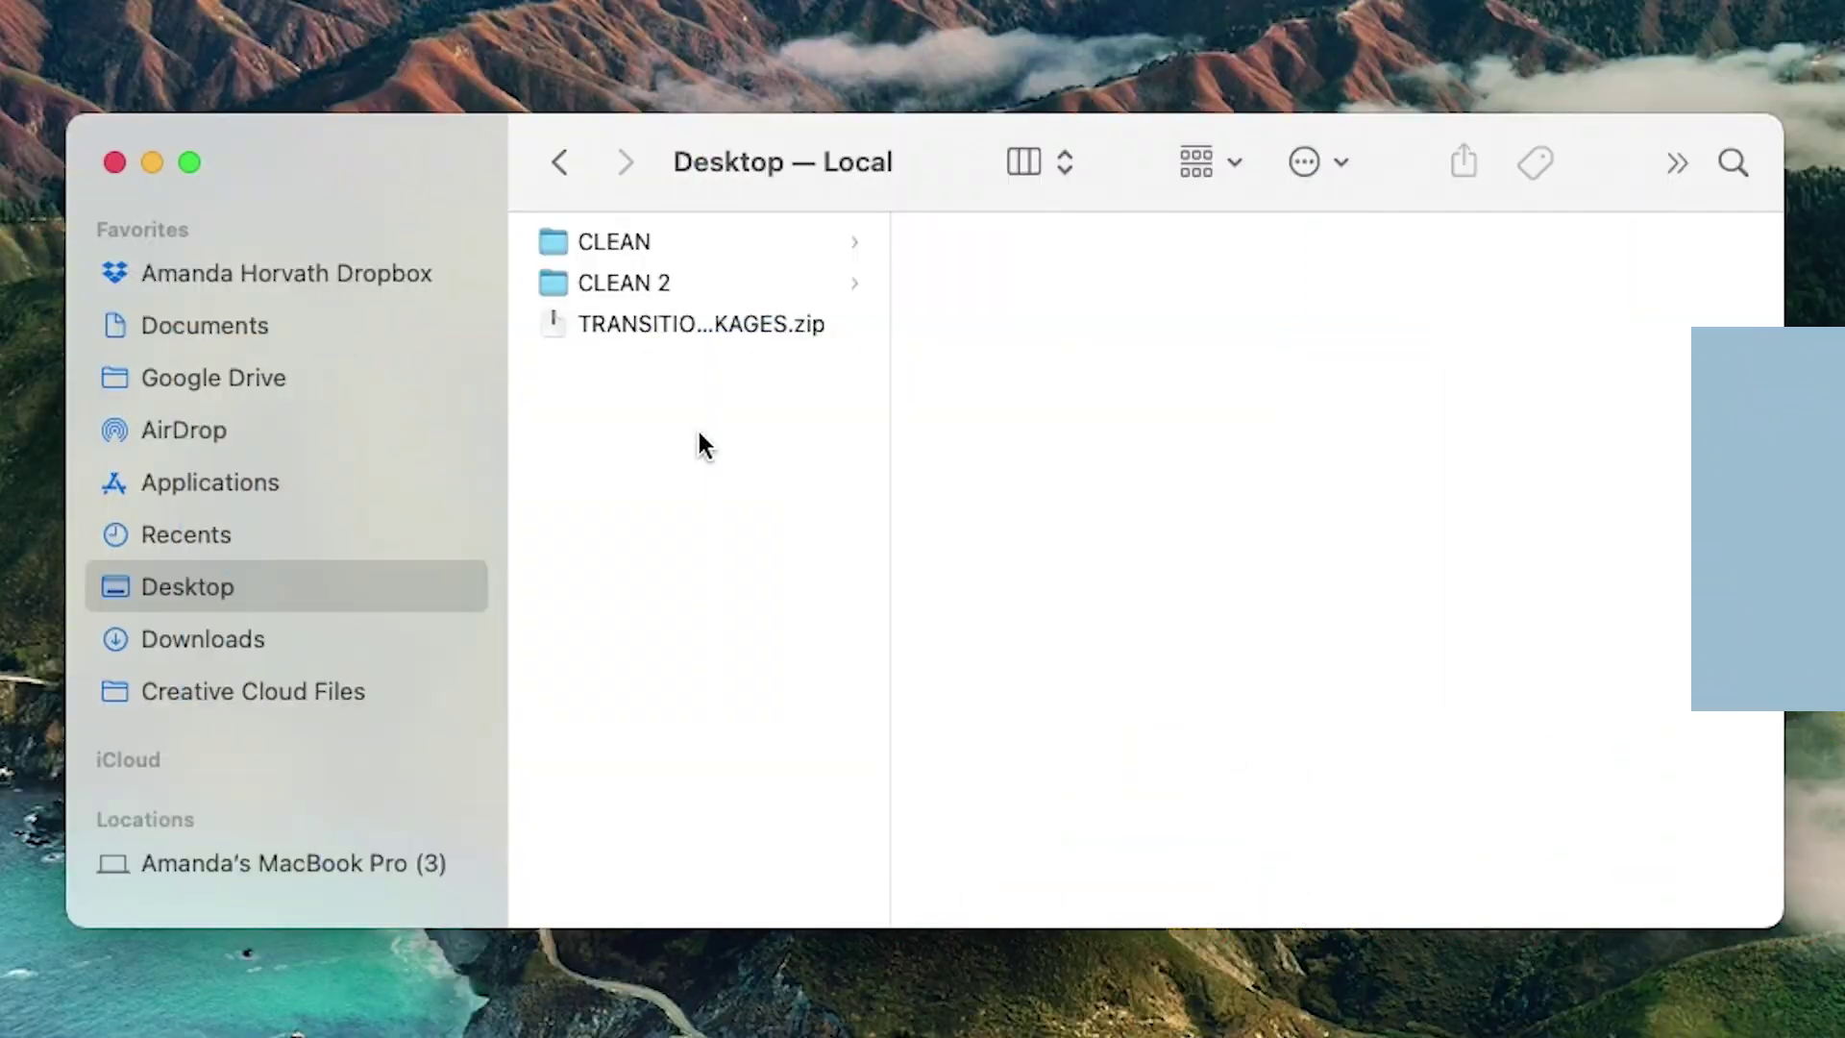
Unzip TRANSITION_PACKAGES.zip and open TransitionPackages_AH Template.prproj from the 01 PREMIERE folder.
click(642, 327)
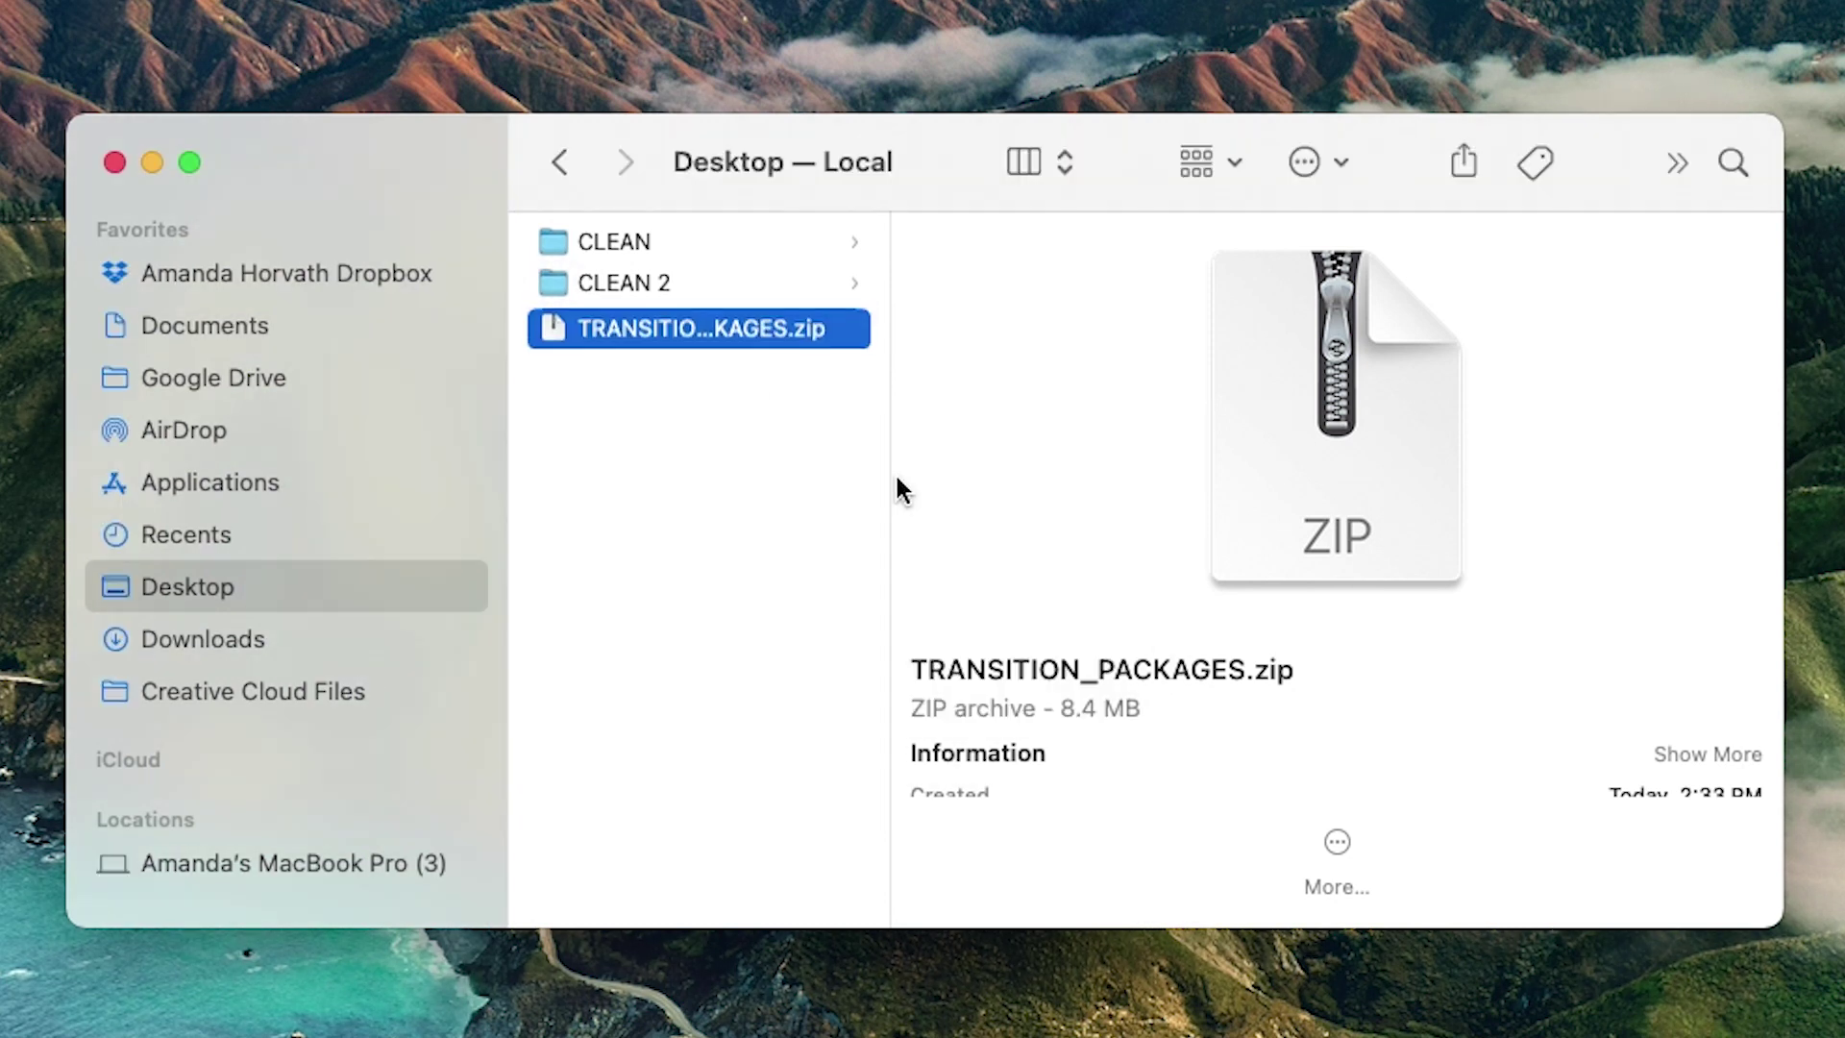
click(737, 322)
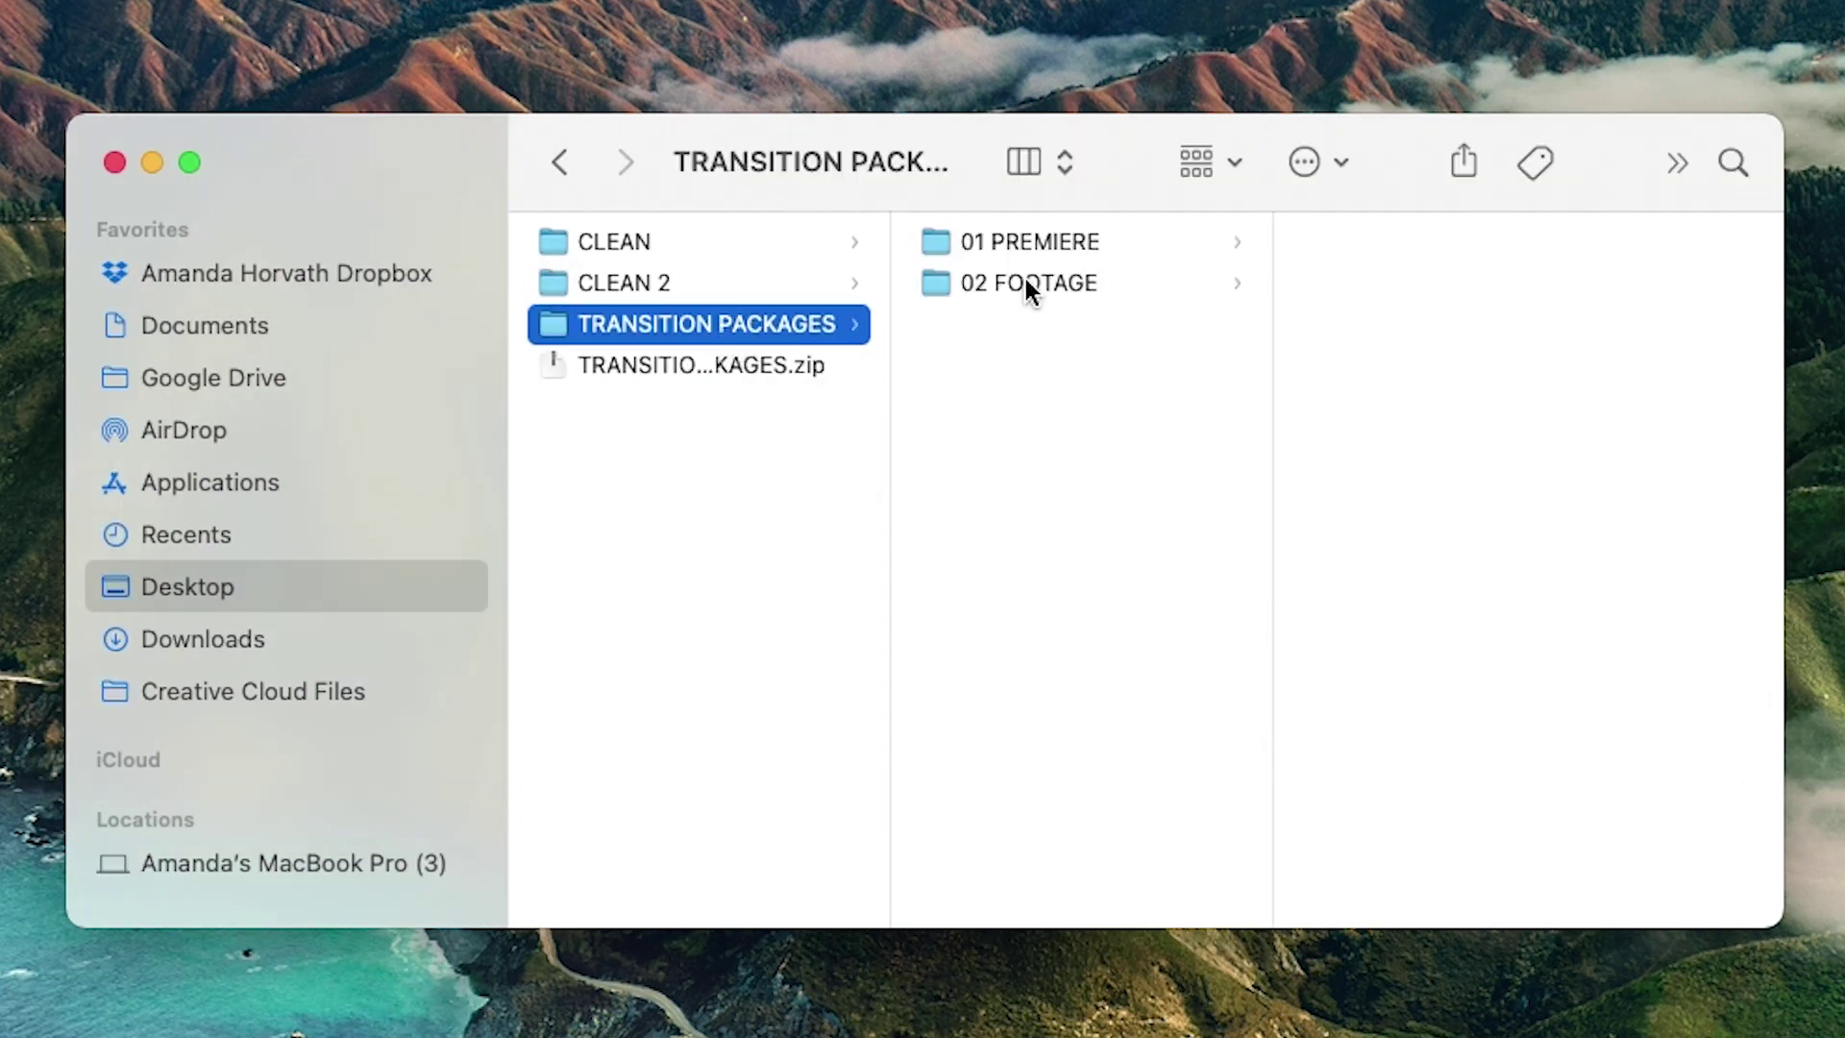
click(1063, 244)
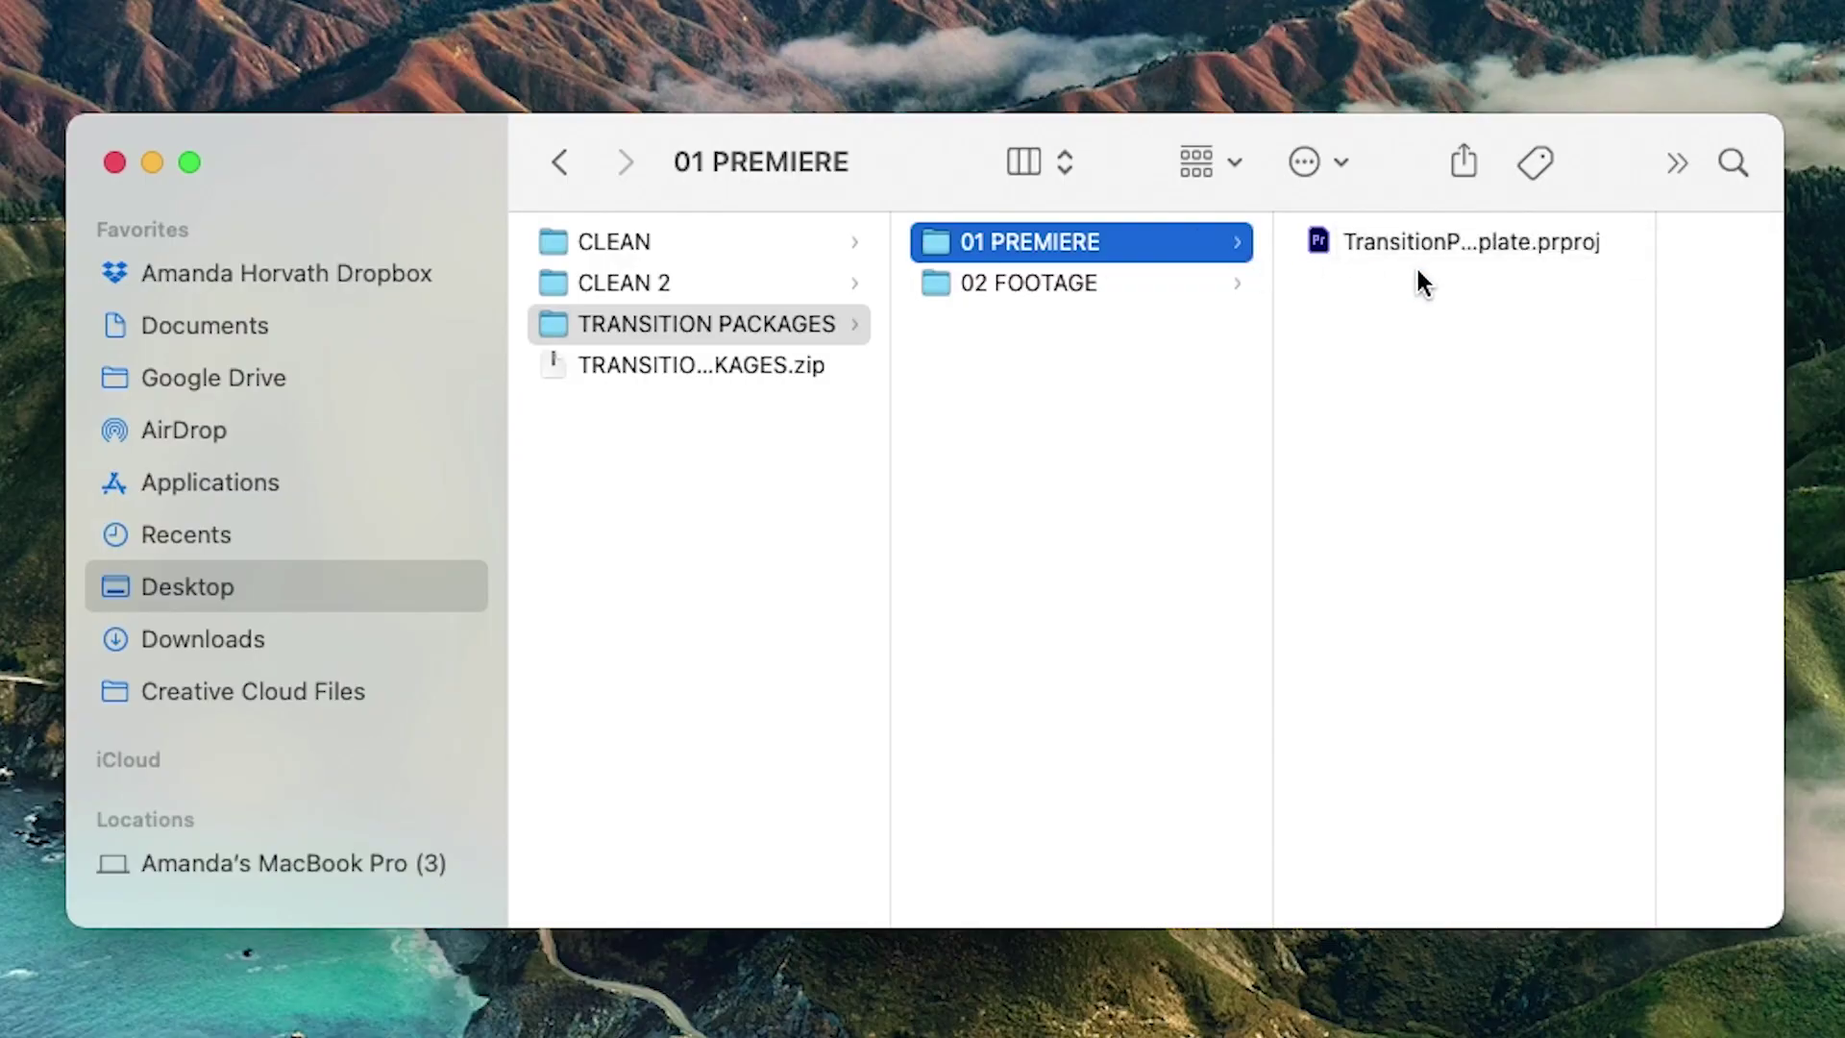
click(1411, 240)
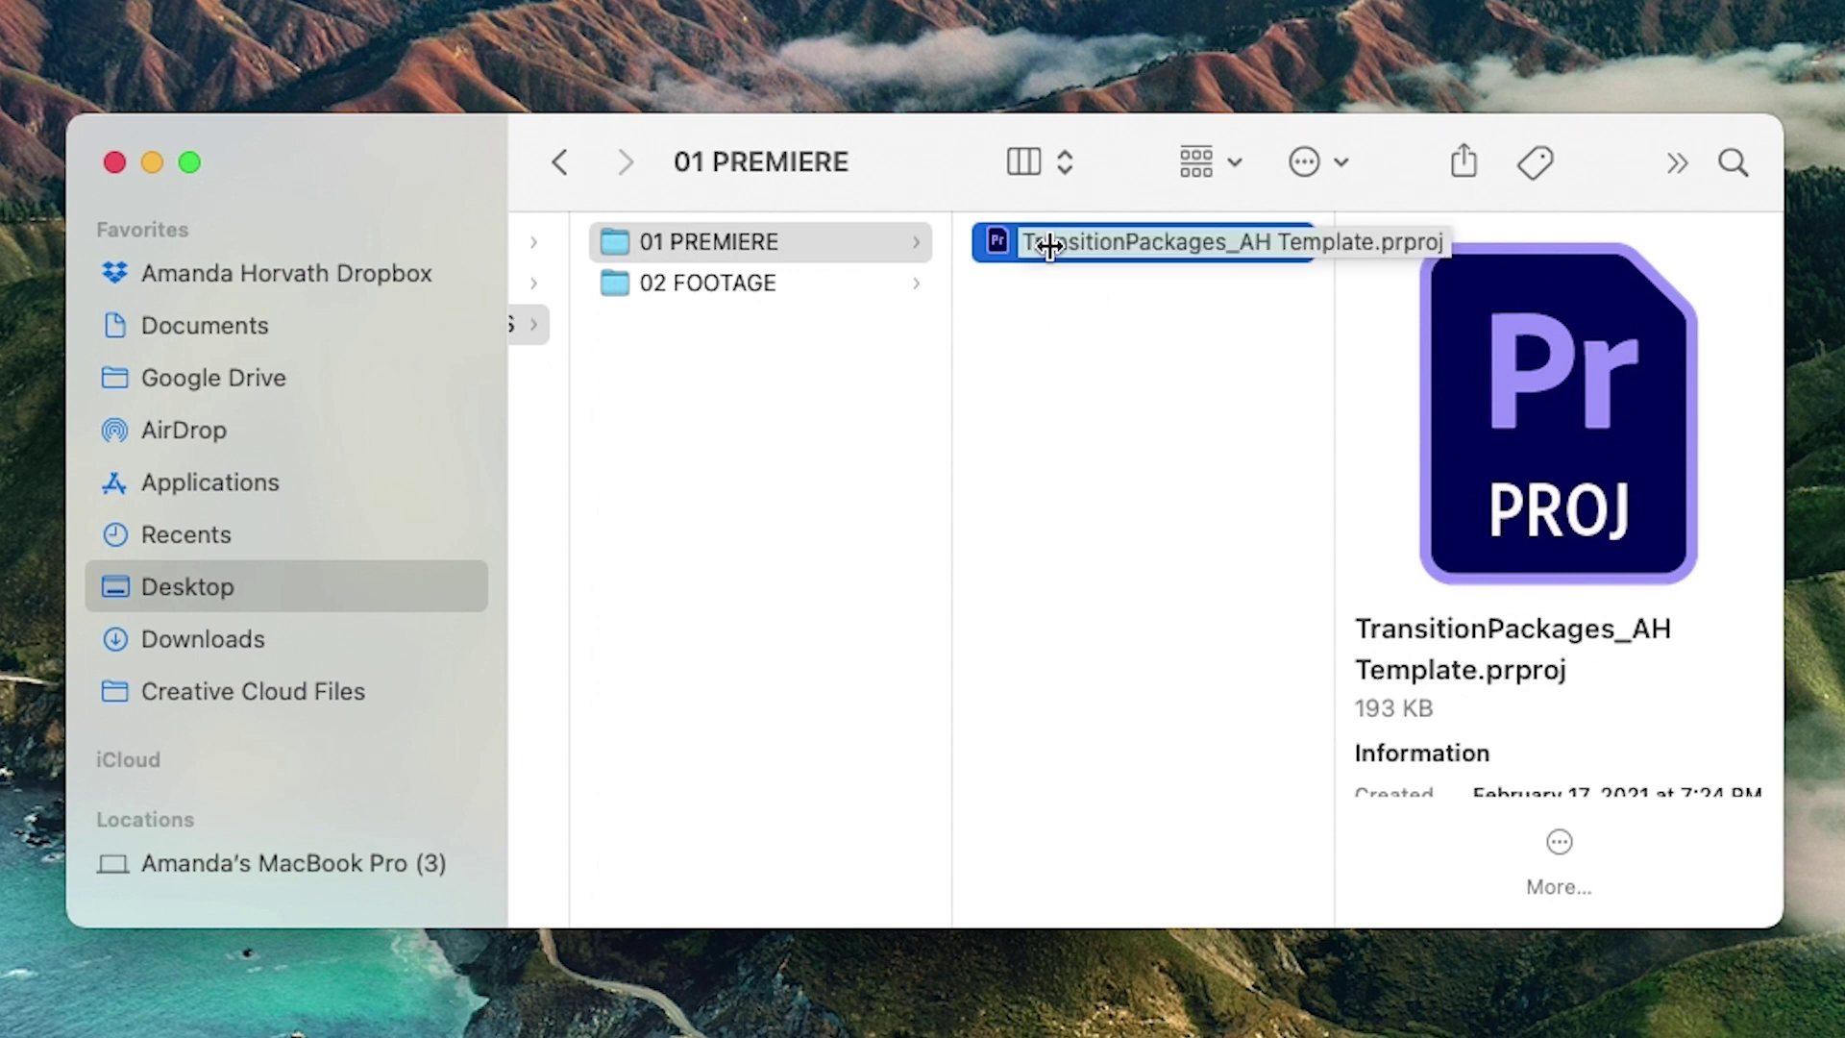
double_click(1048, 245)
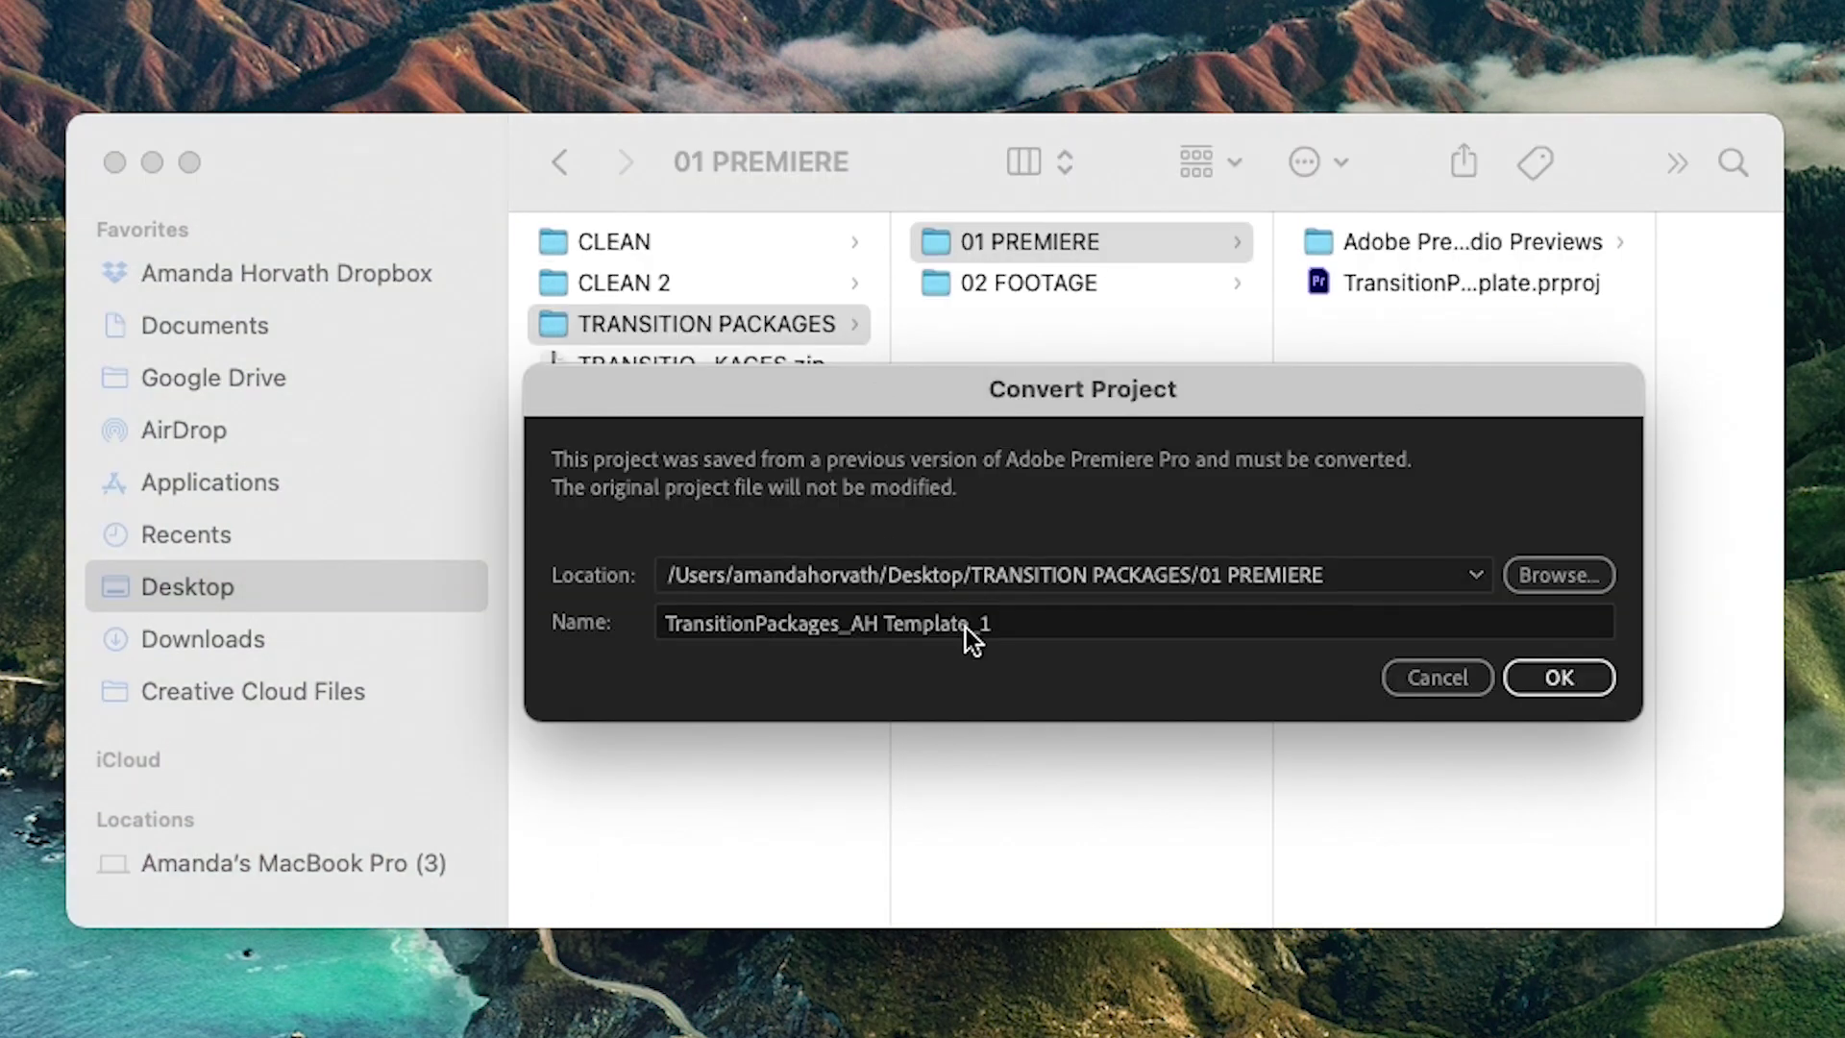
Convert the project as TransitionPackages_AH Template_1 and move the missing-media window into view.
click(1007, 622)
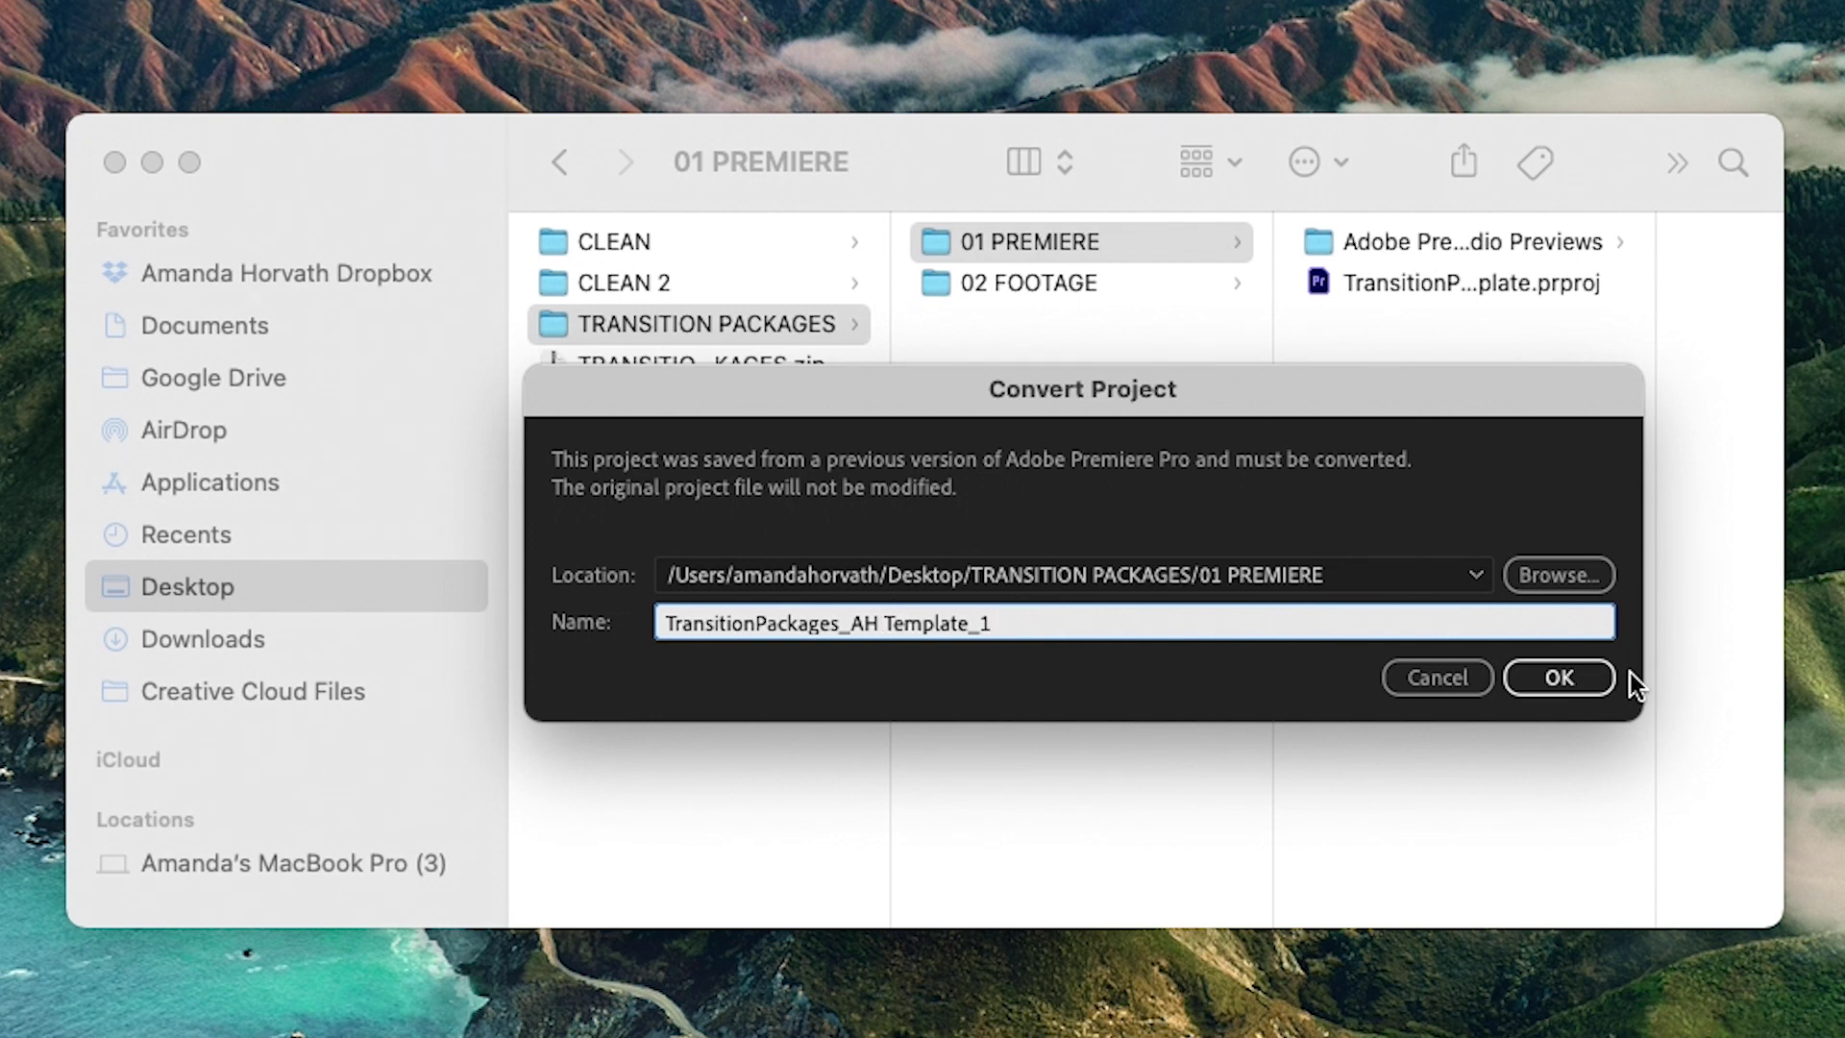
click(1594, 676)
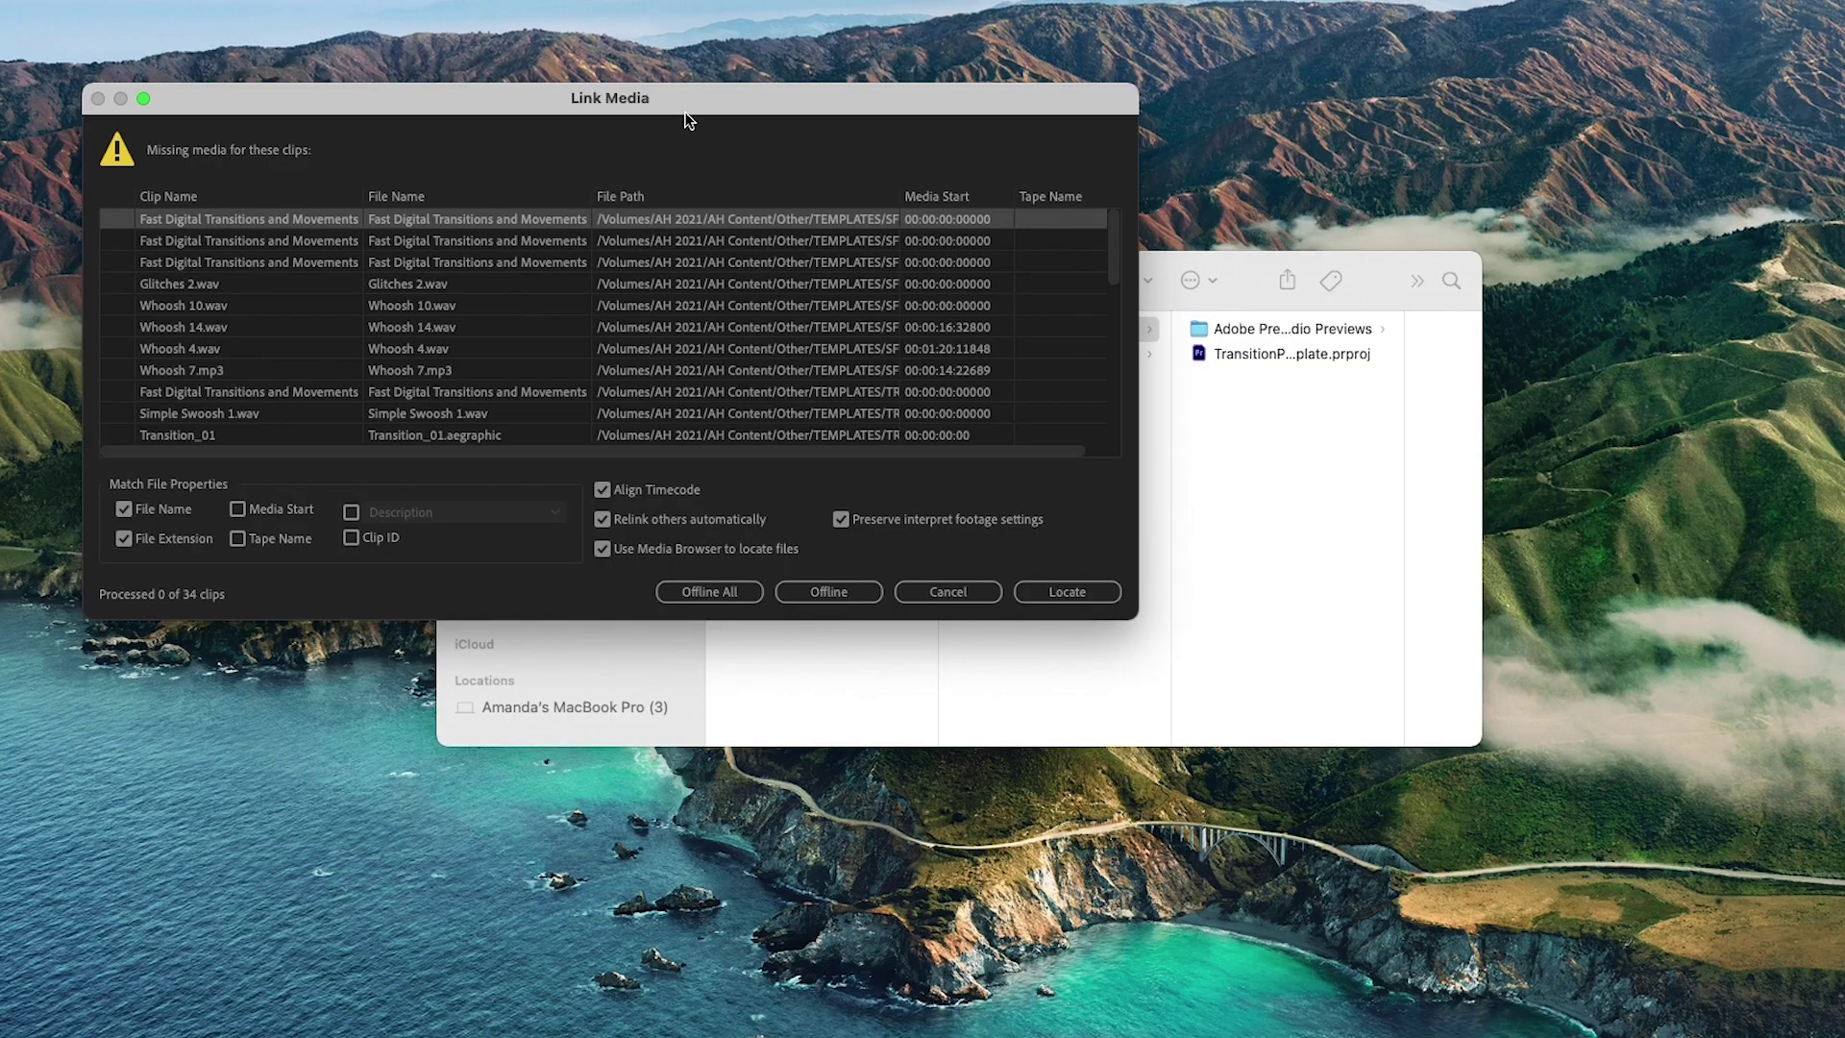
drag(688, 116, 1042, 280)
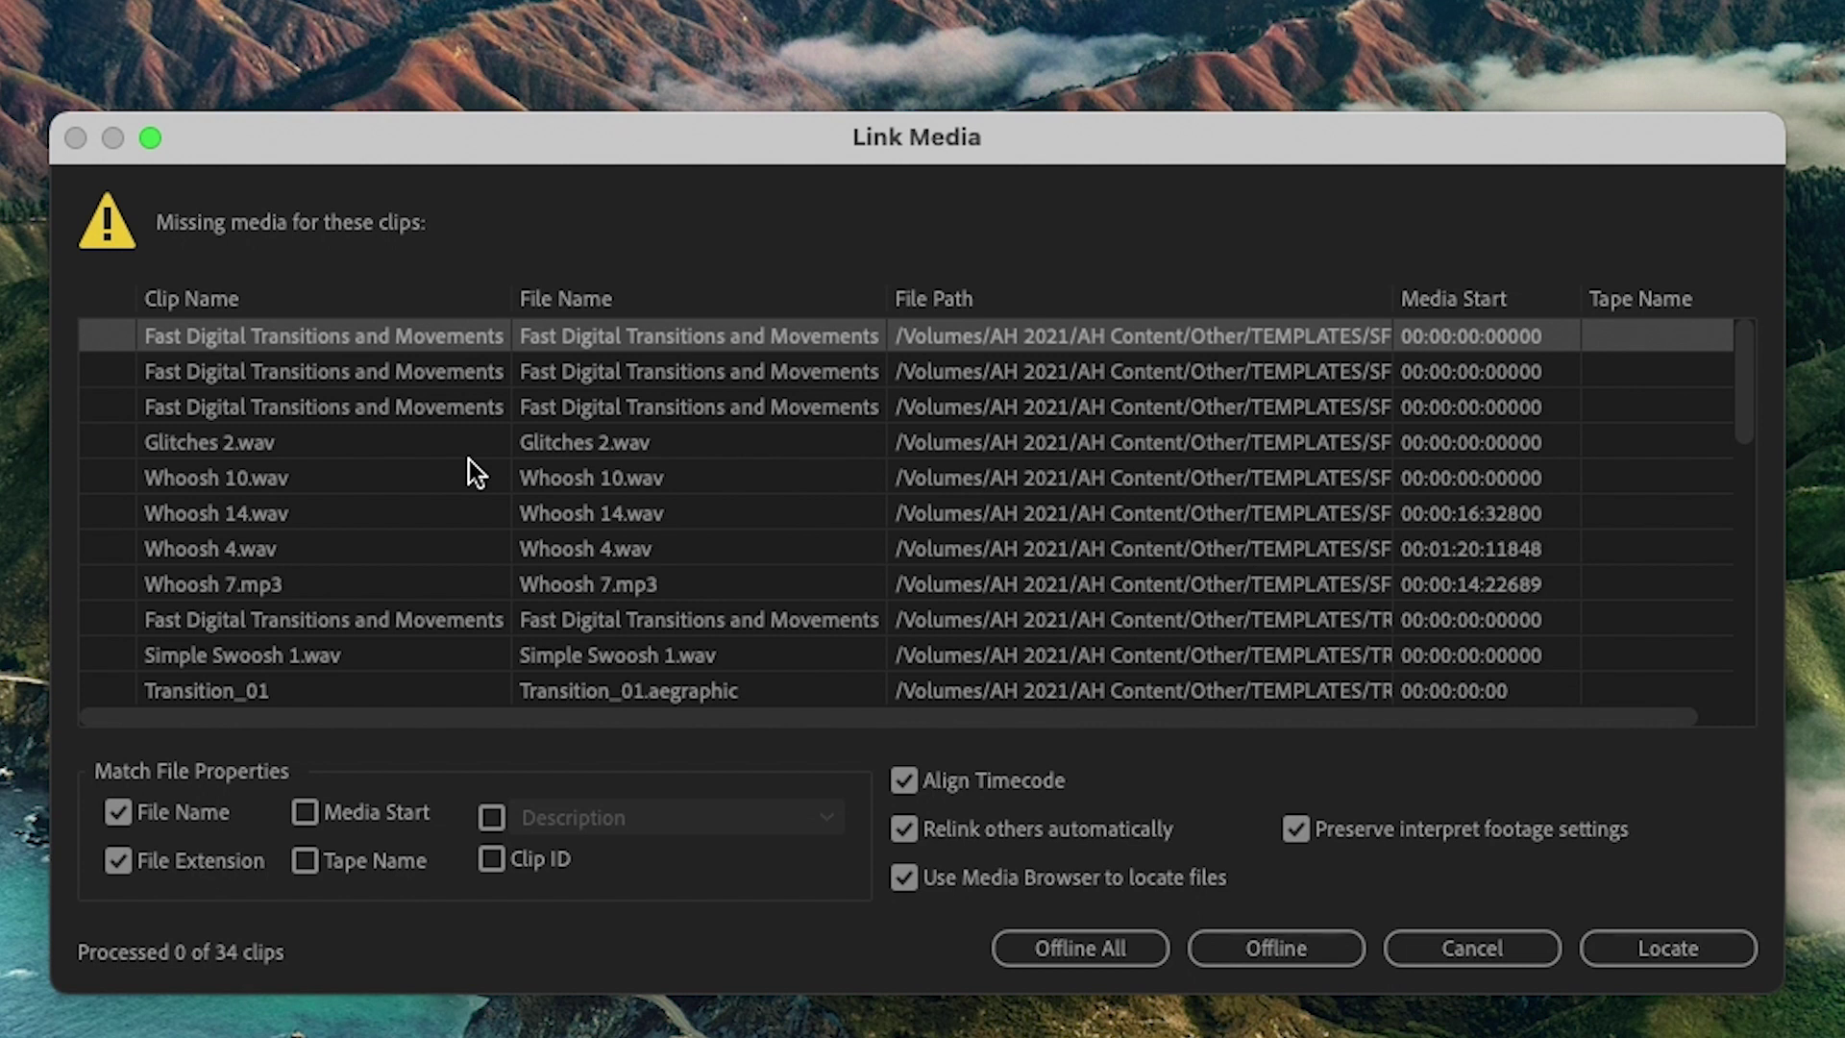
Review the 34 missing clips in Link Media and start locating the first file.
scroll(479, 473, down, 5)
scroll(480, 471, up, 5)
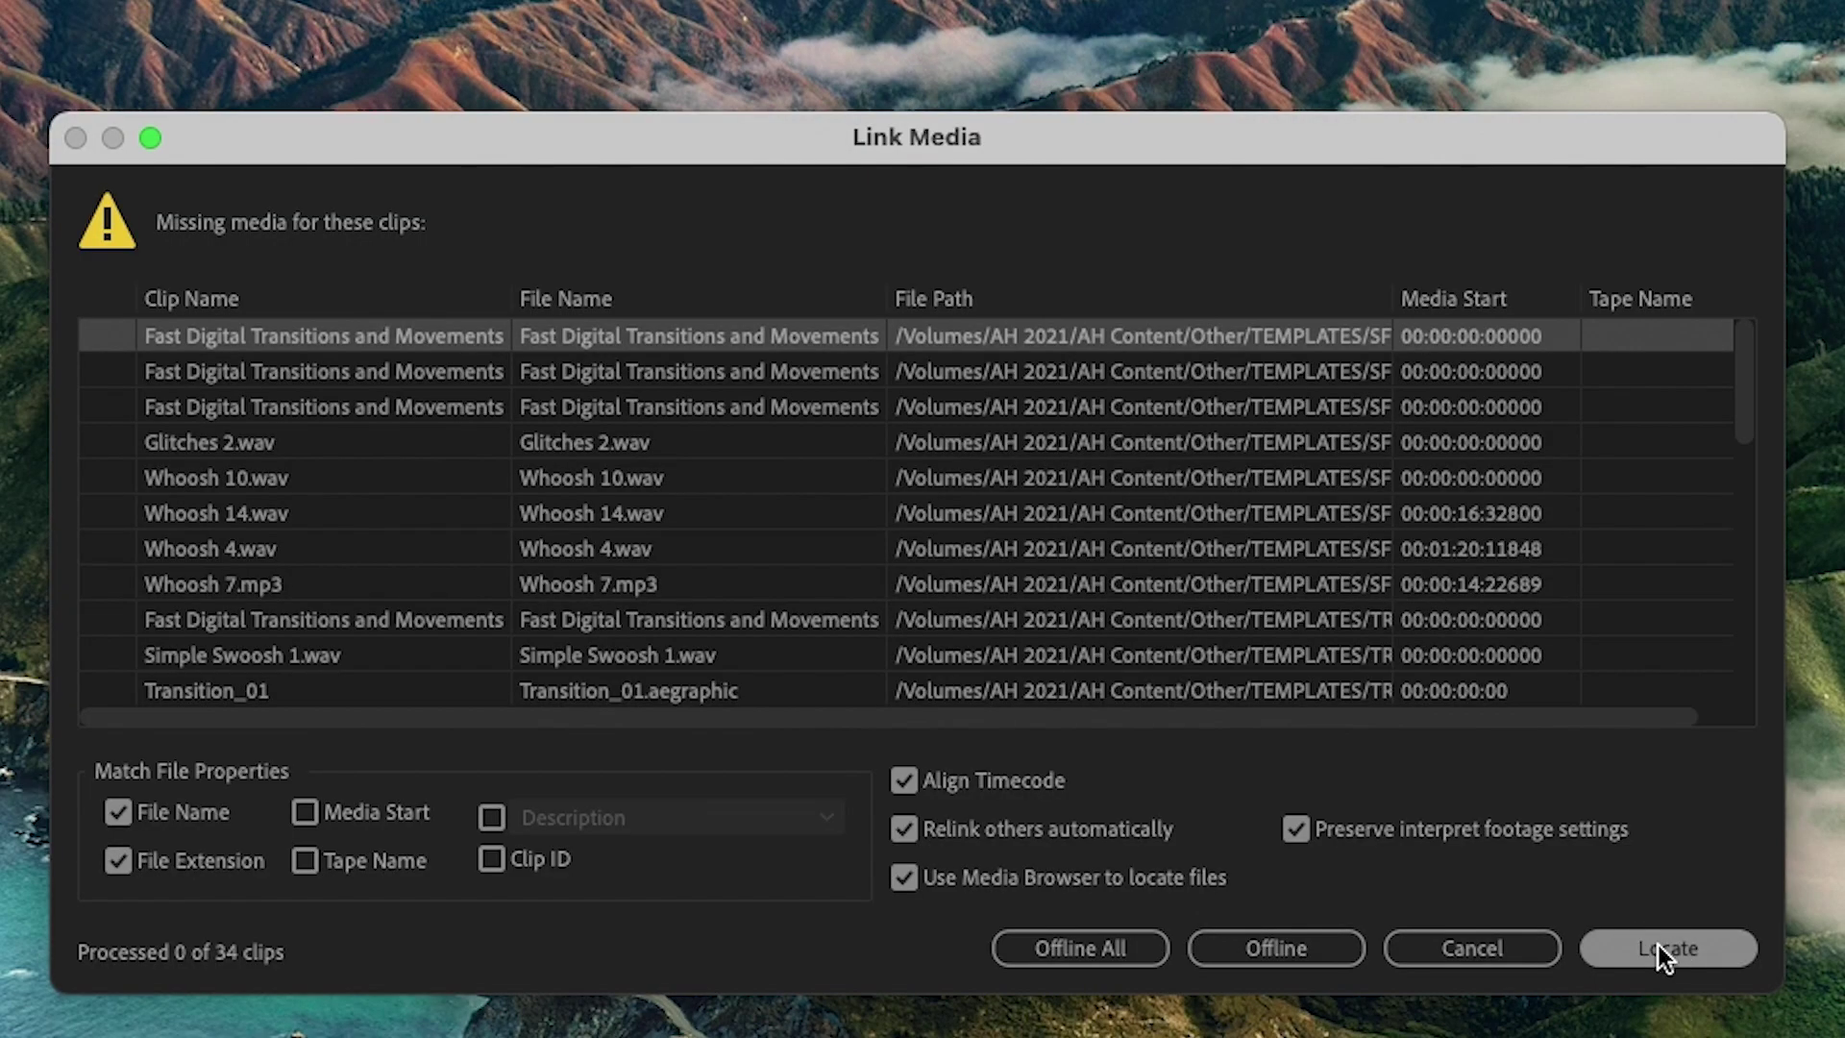
click(1651, 948)
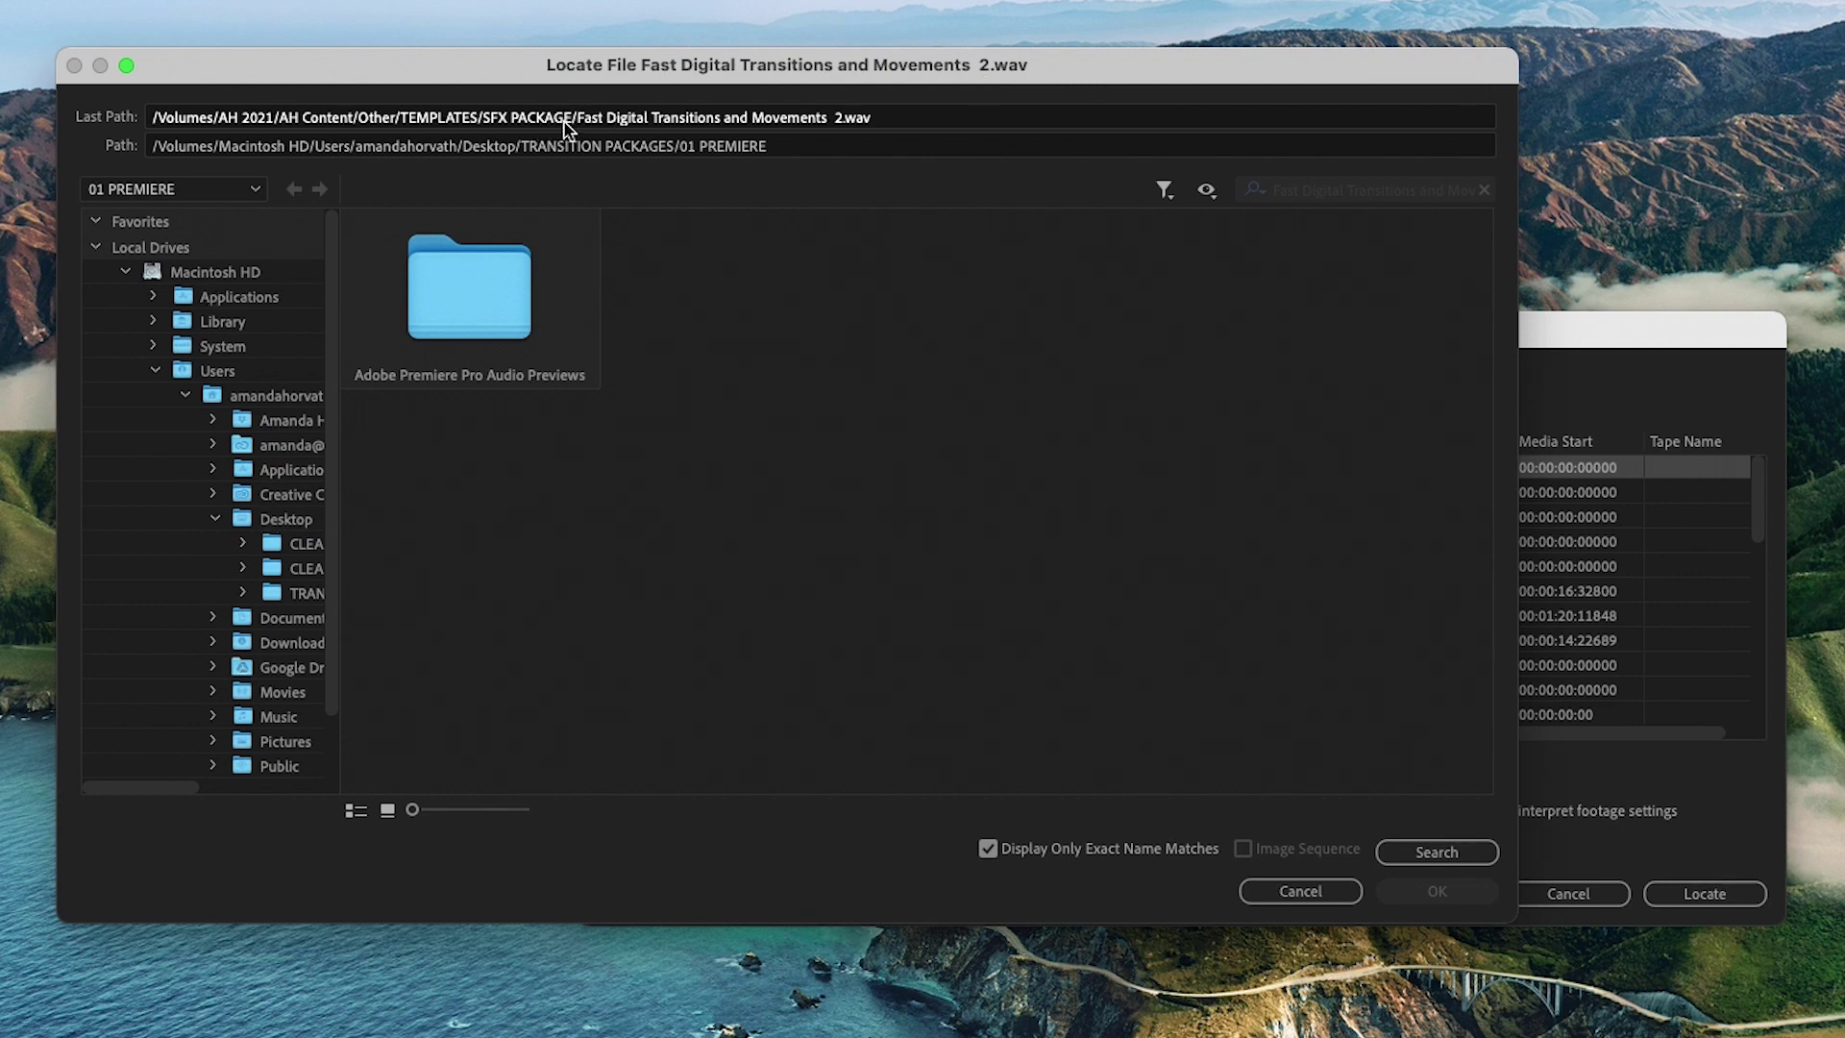
Relink Fast Digital Transitions and Movements 2.wav from TRANSITION PACKAGES > 02 FOOTAGE > ARROWS PACKAGE.
scroll(276, 527, right, 2)
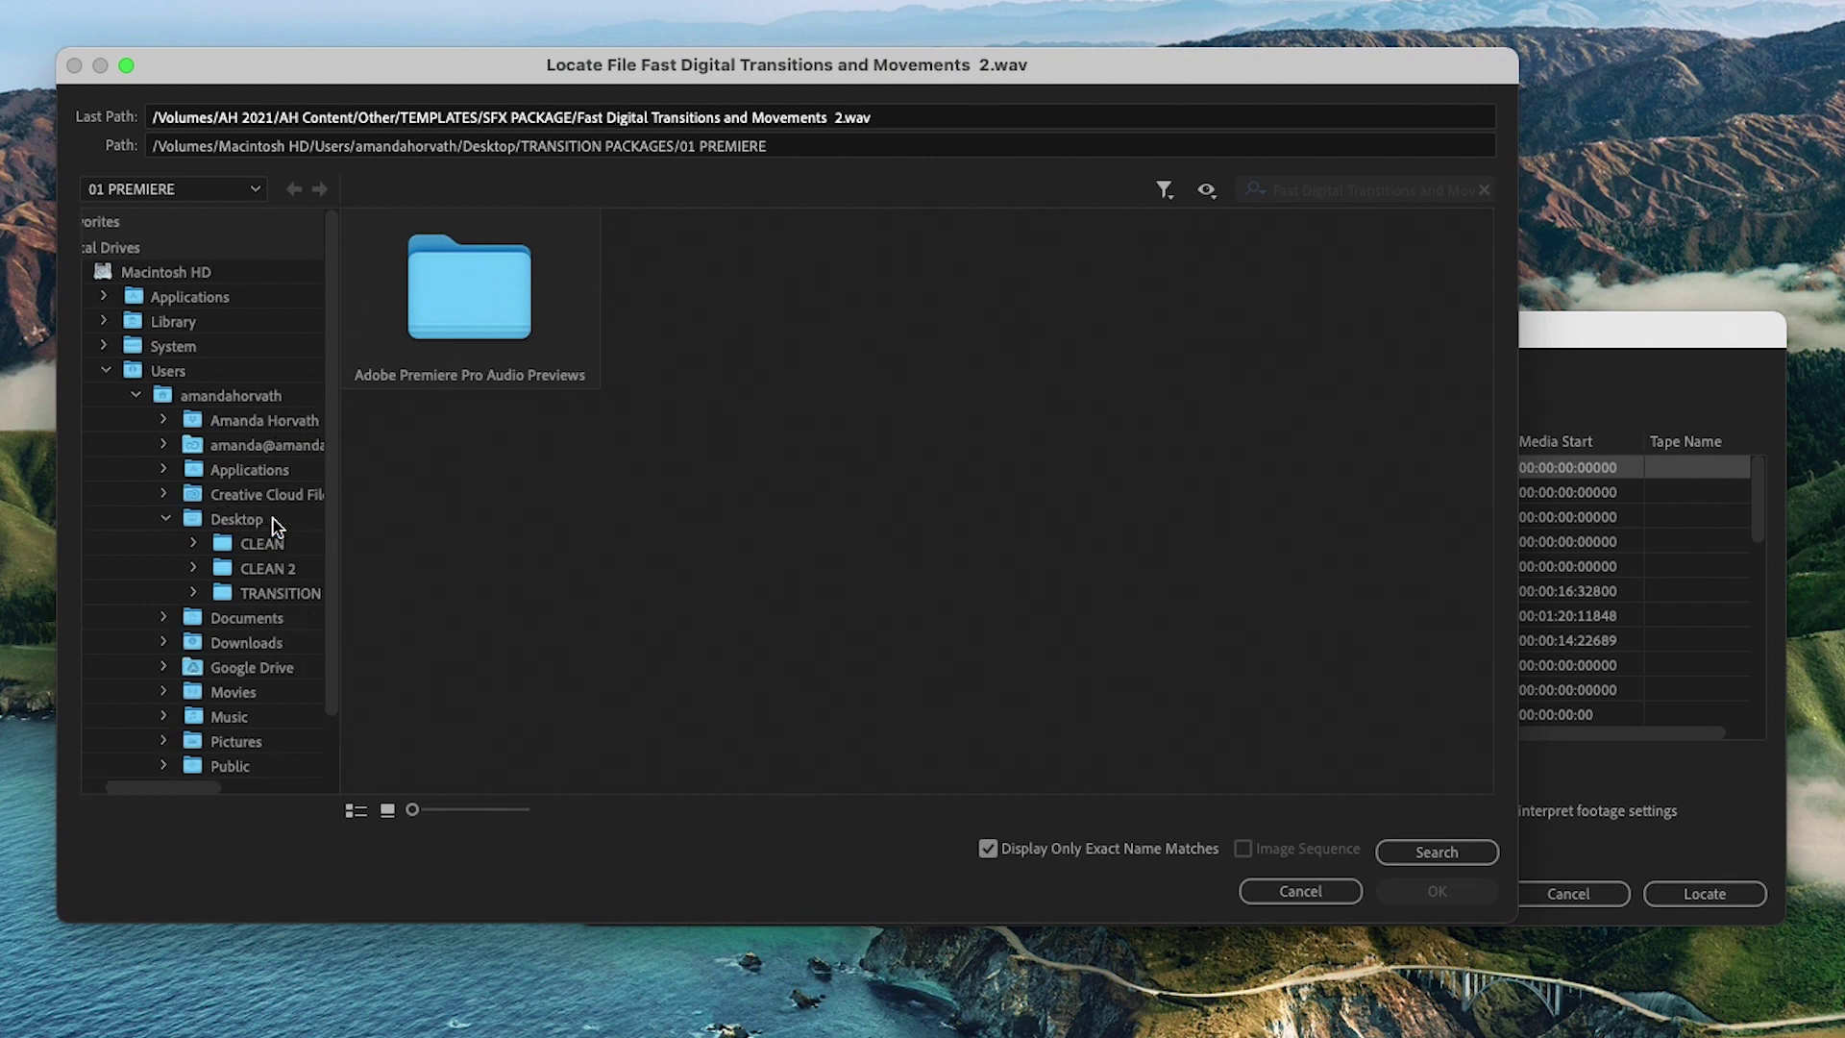
scroll(165, 476, down, 2)
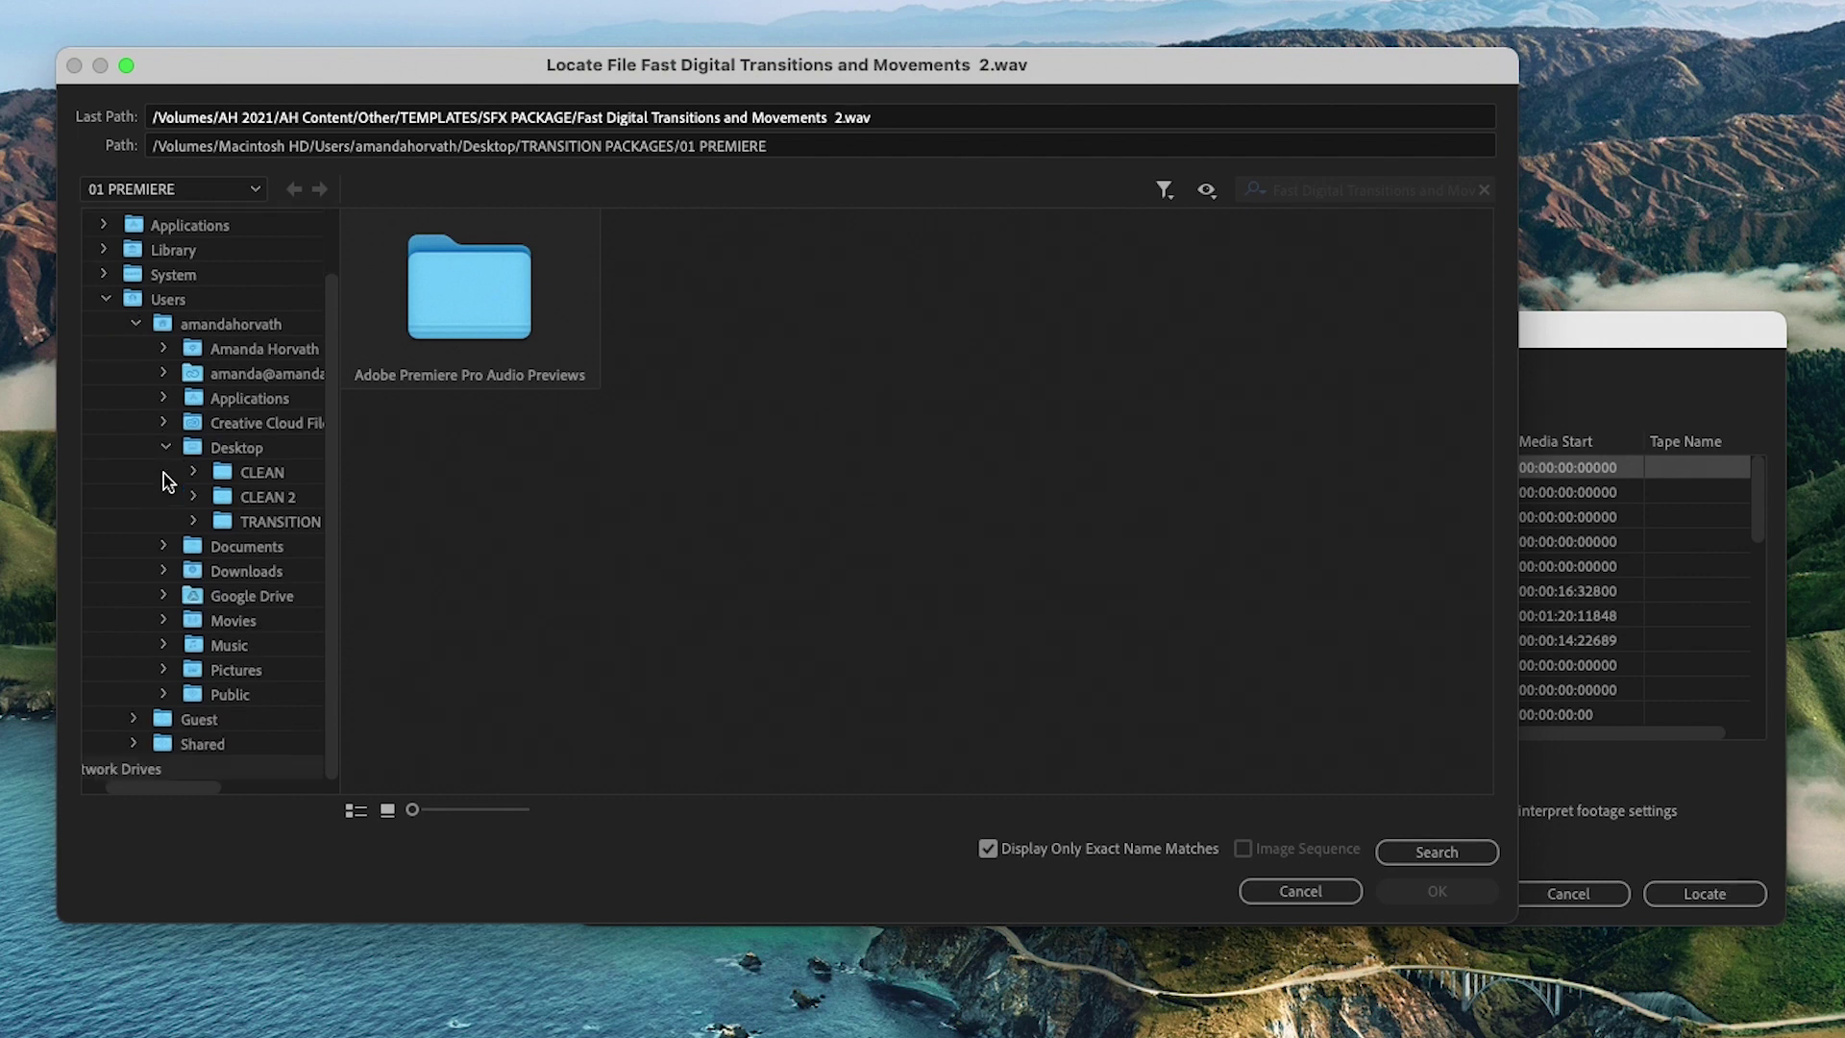
click(222, 451)
click(247, 522)
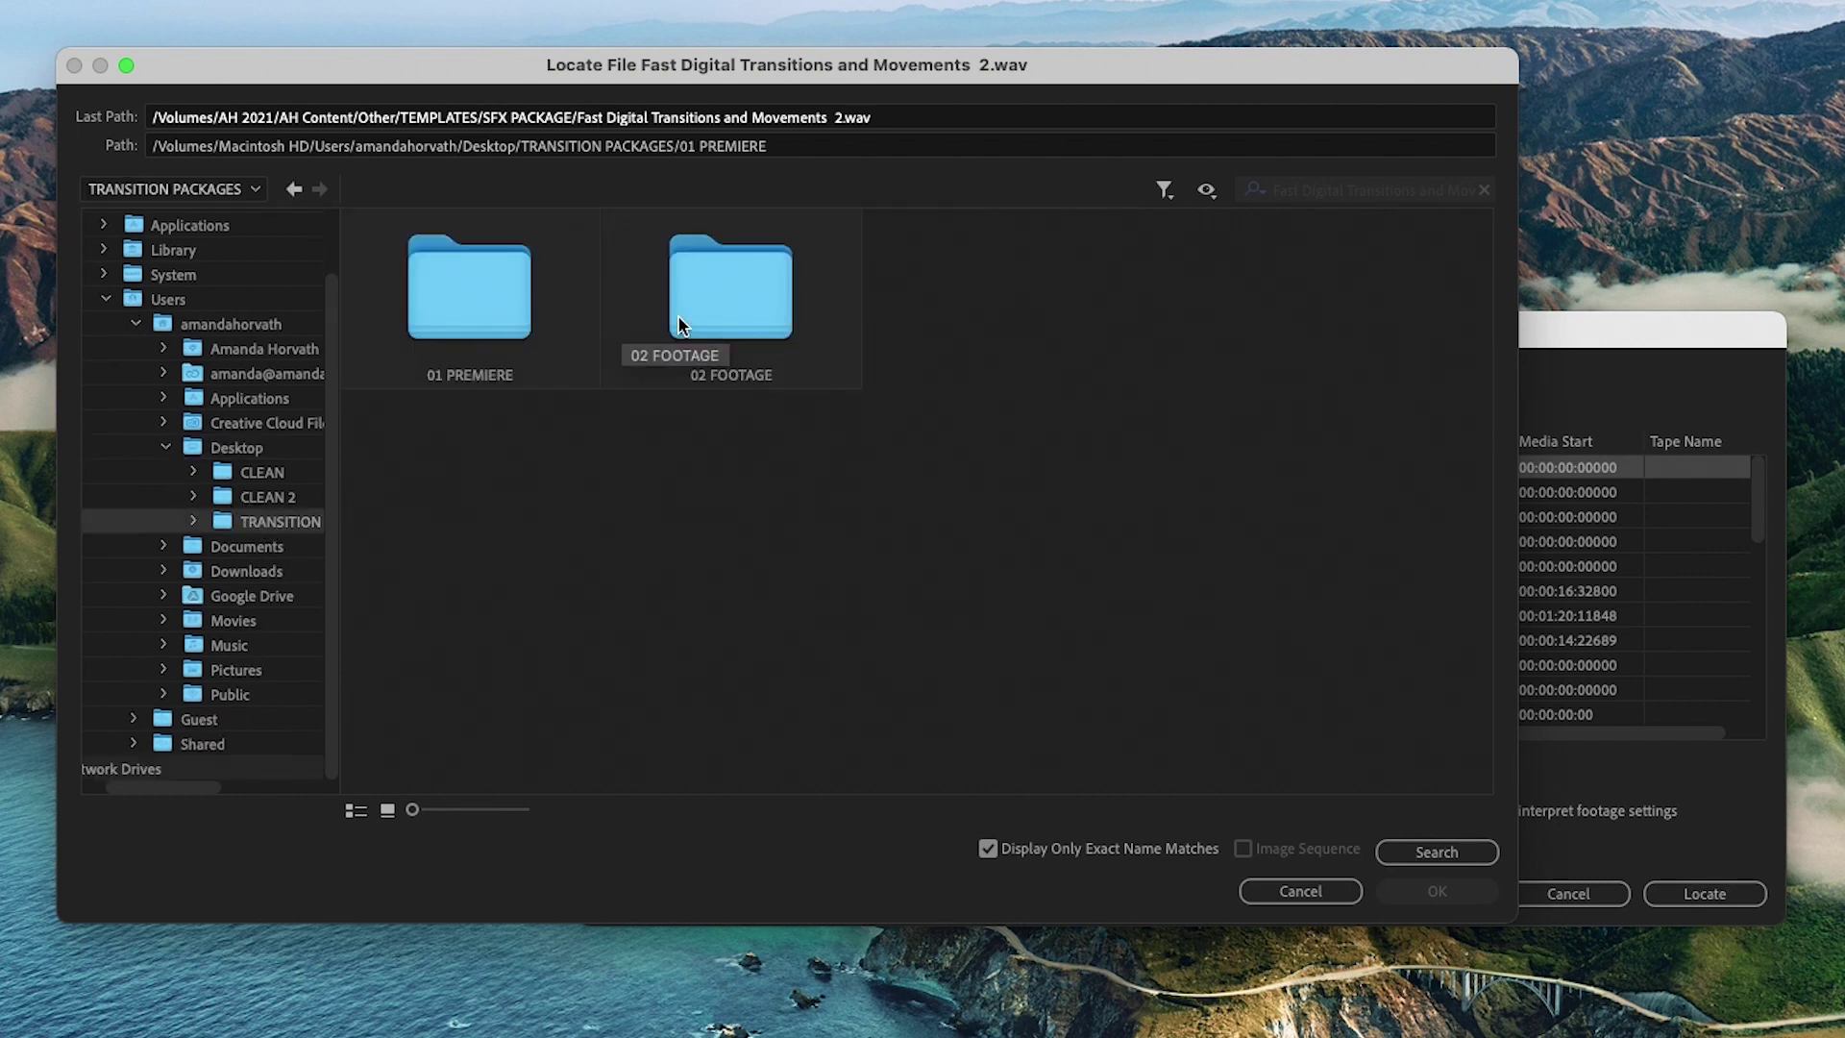
double_click(728, 300)
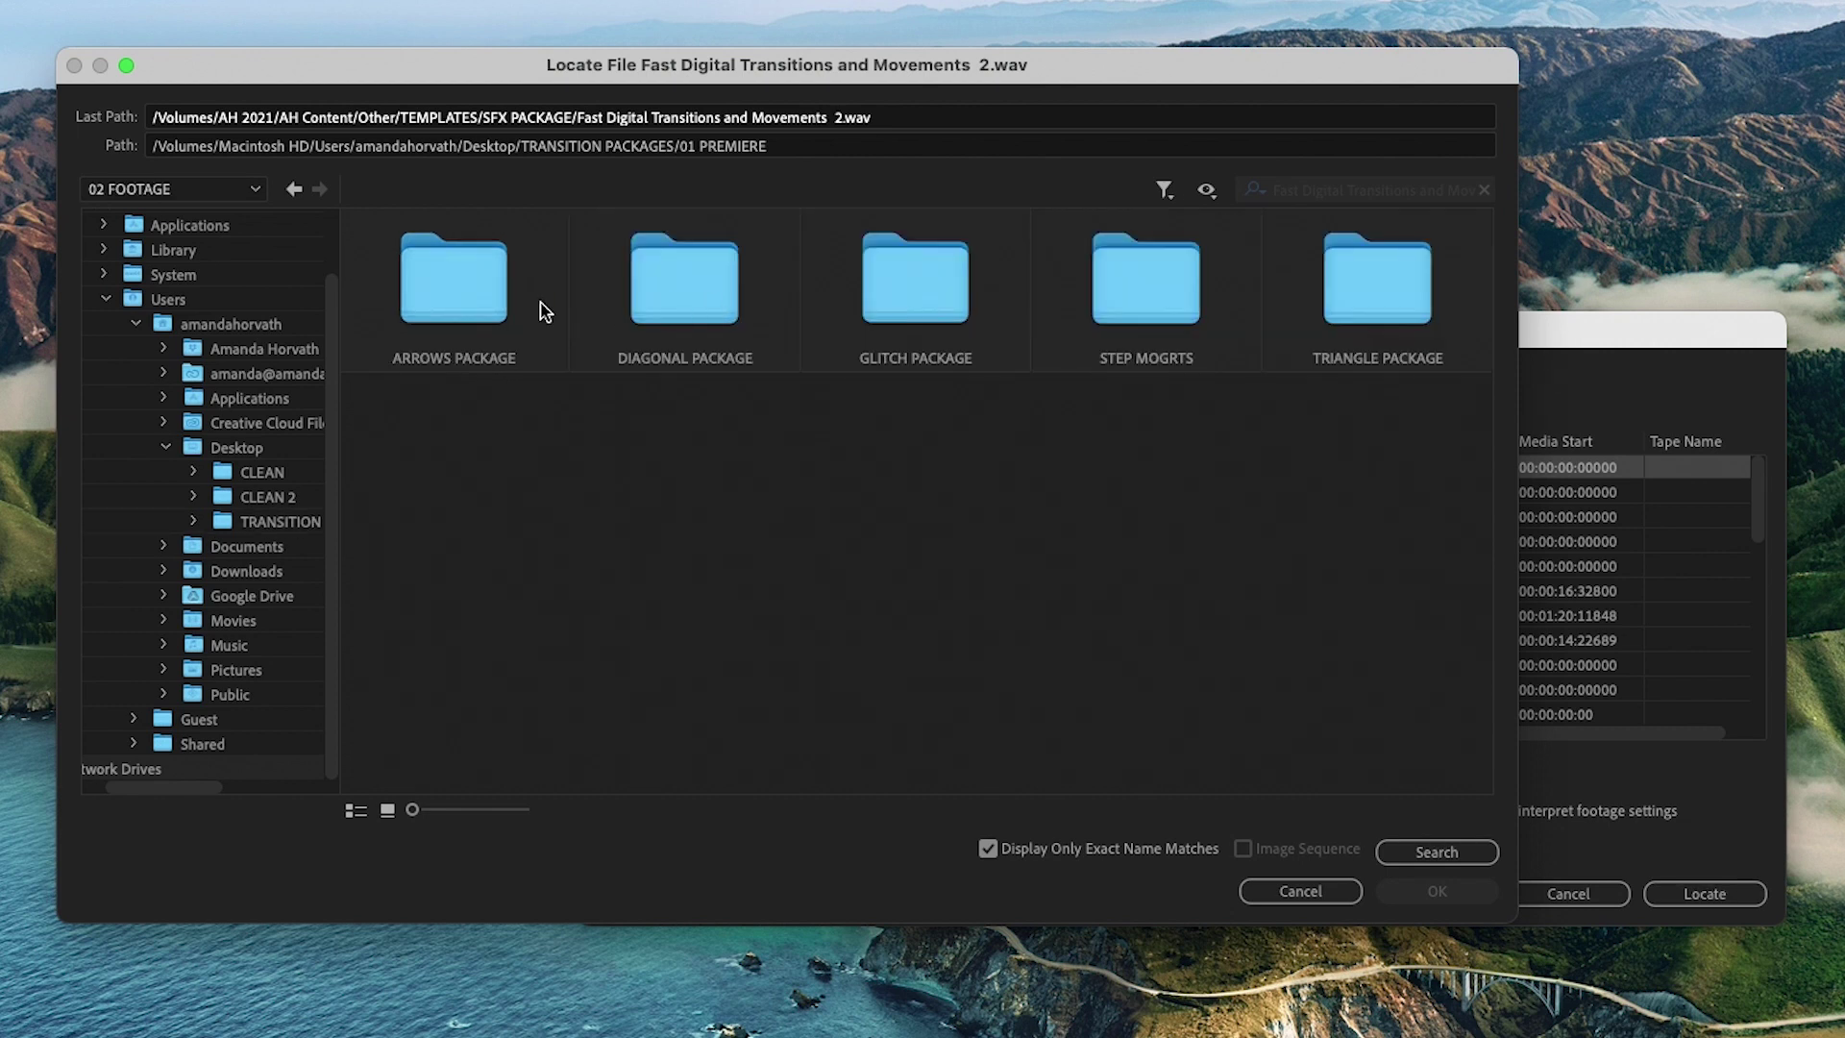
double_click(456, 303)
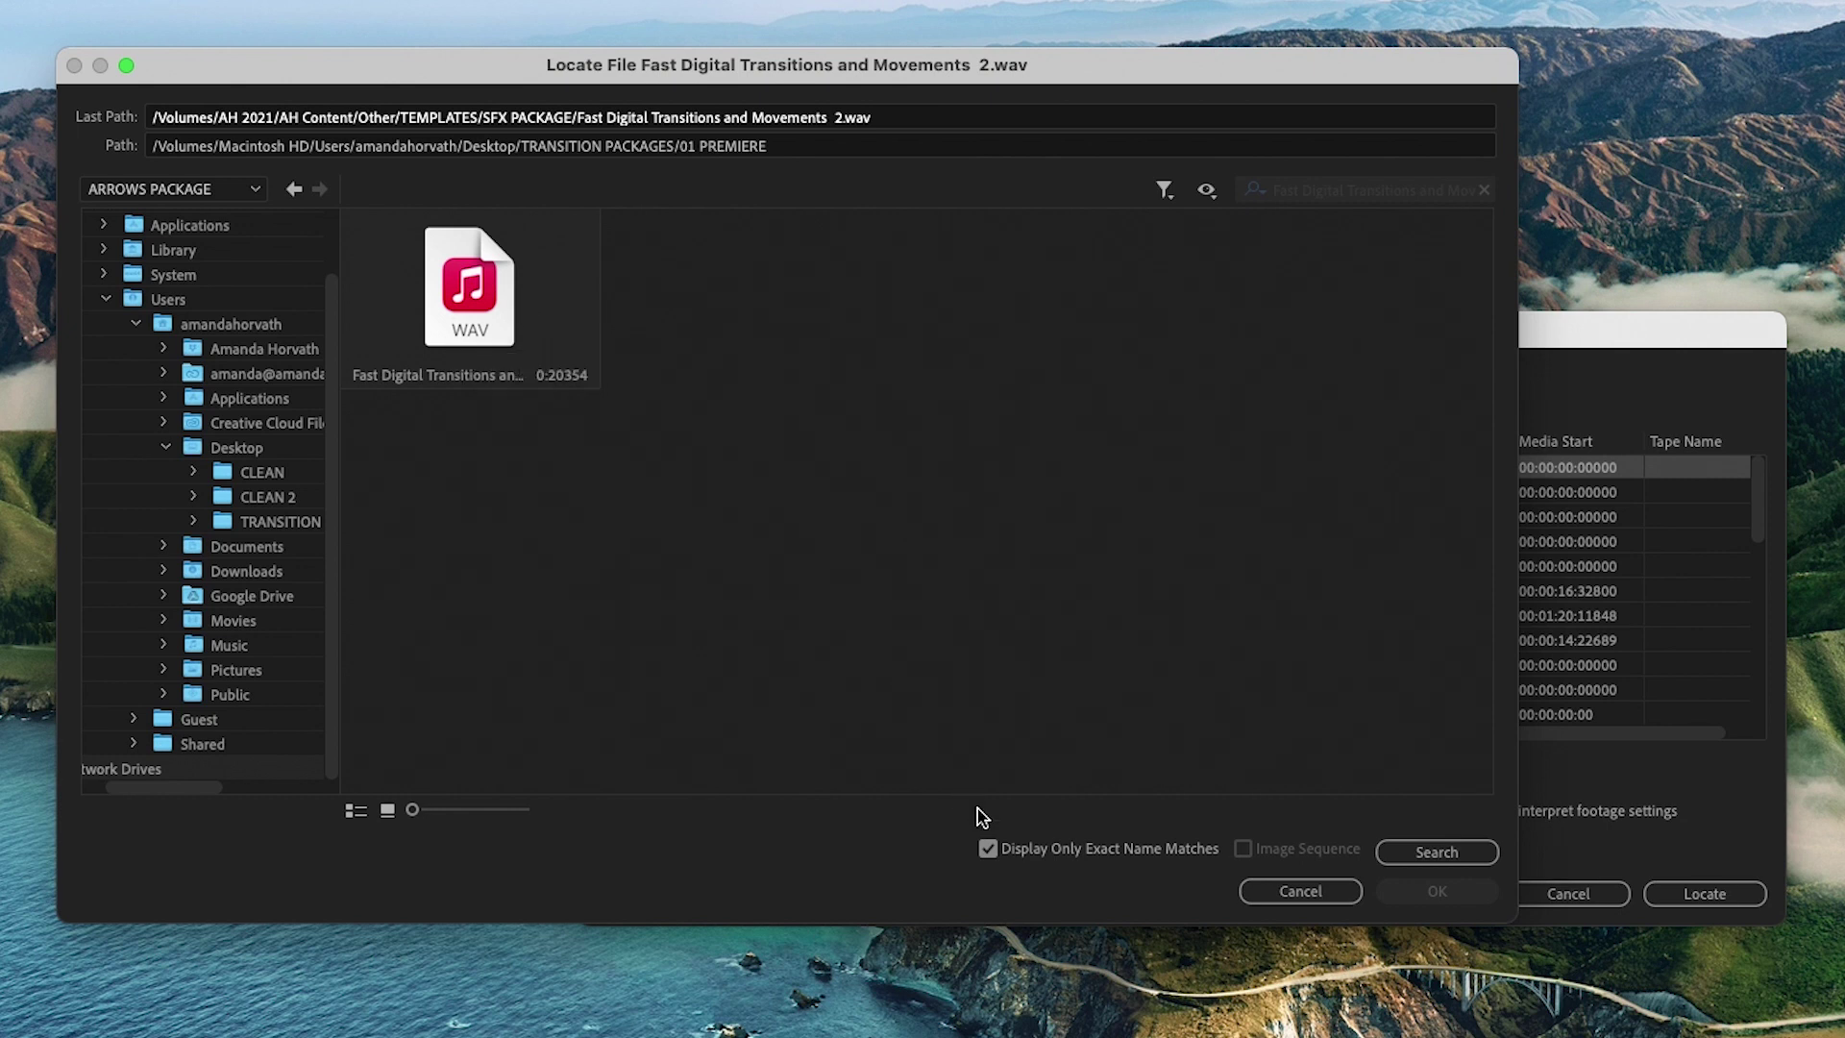
click(995, 857)
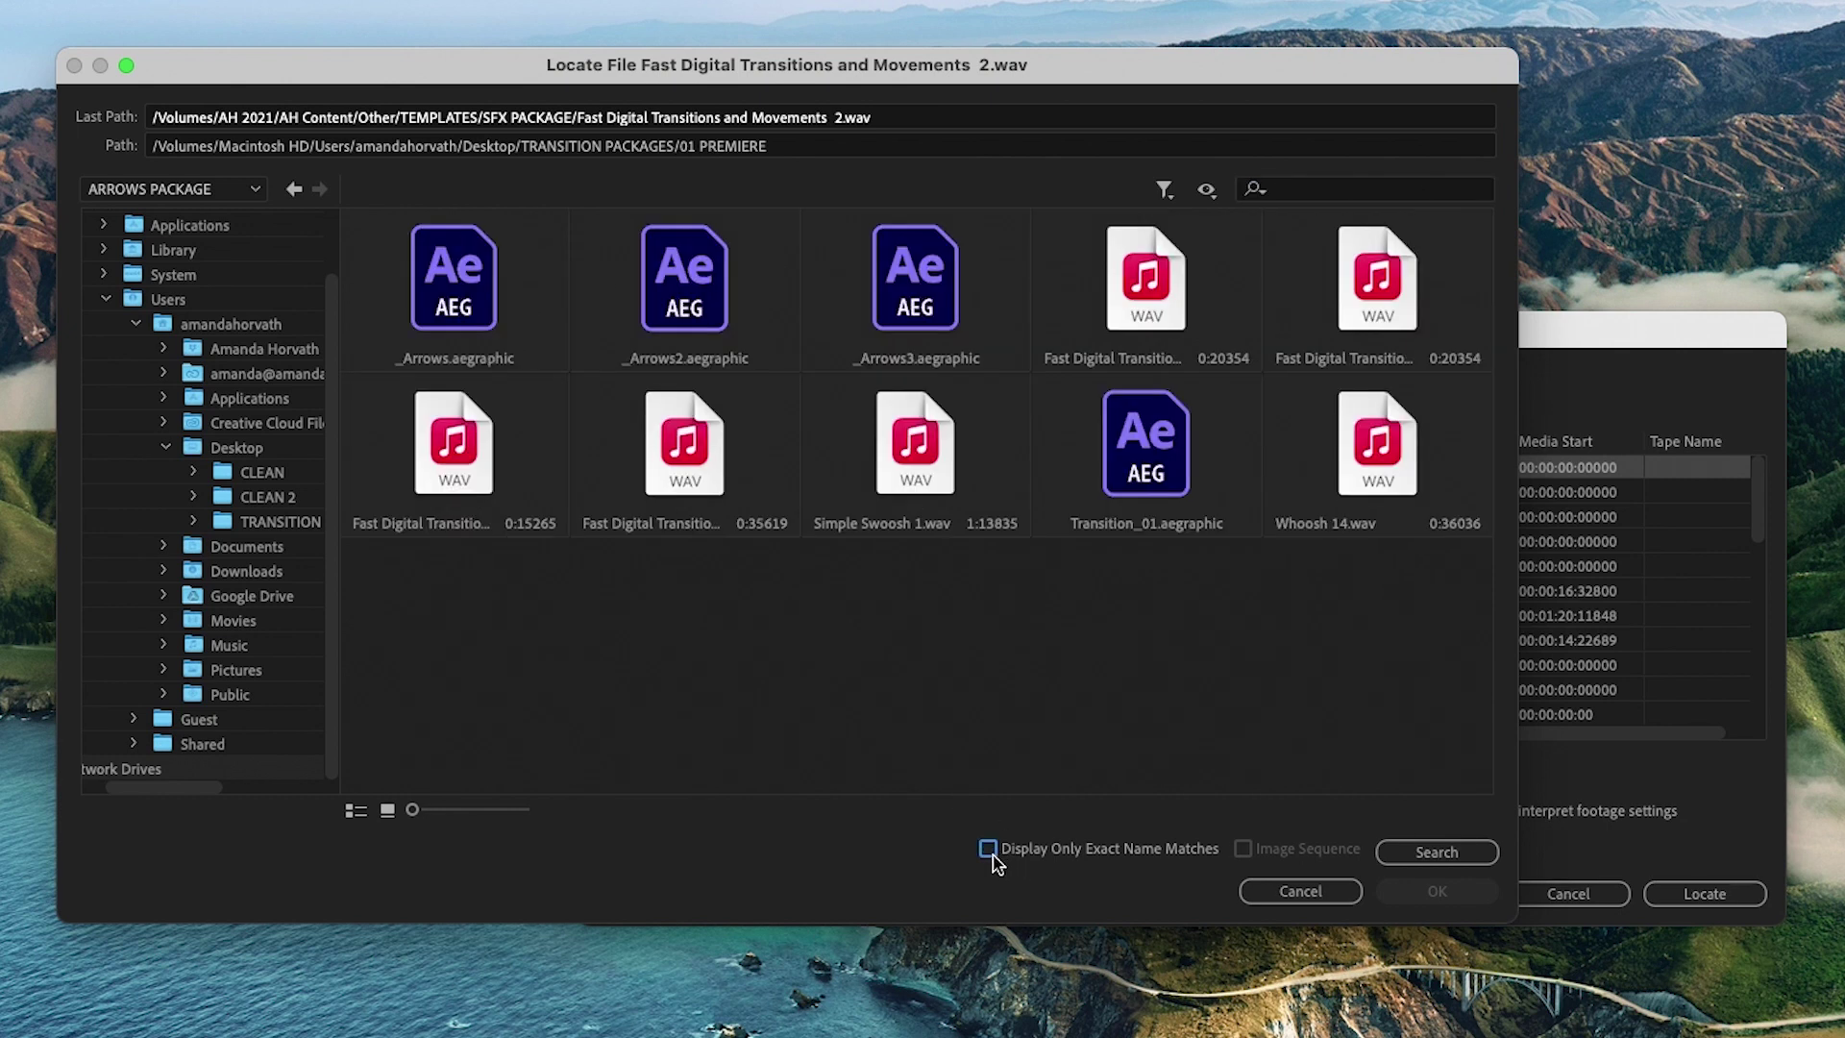
click(995, 857)
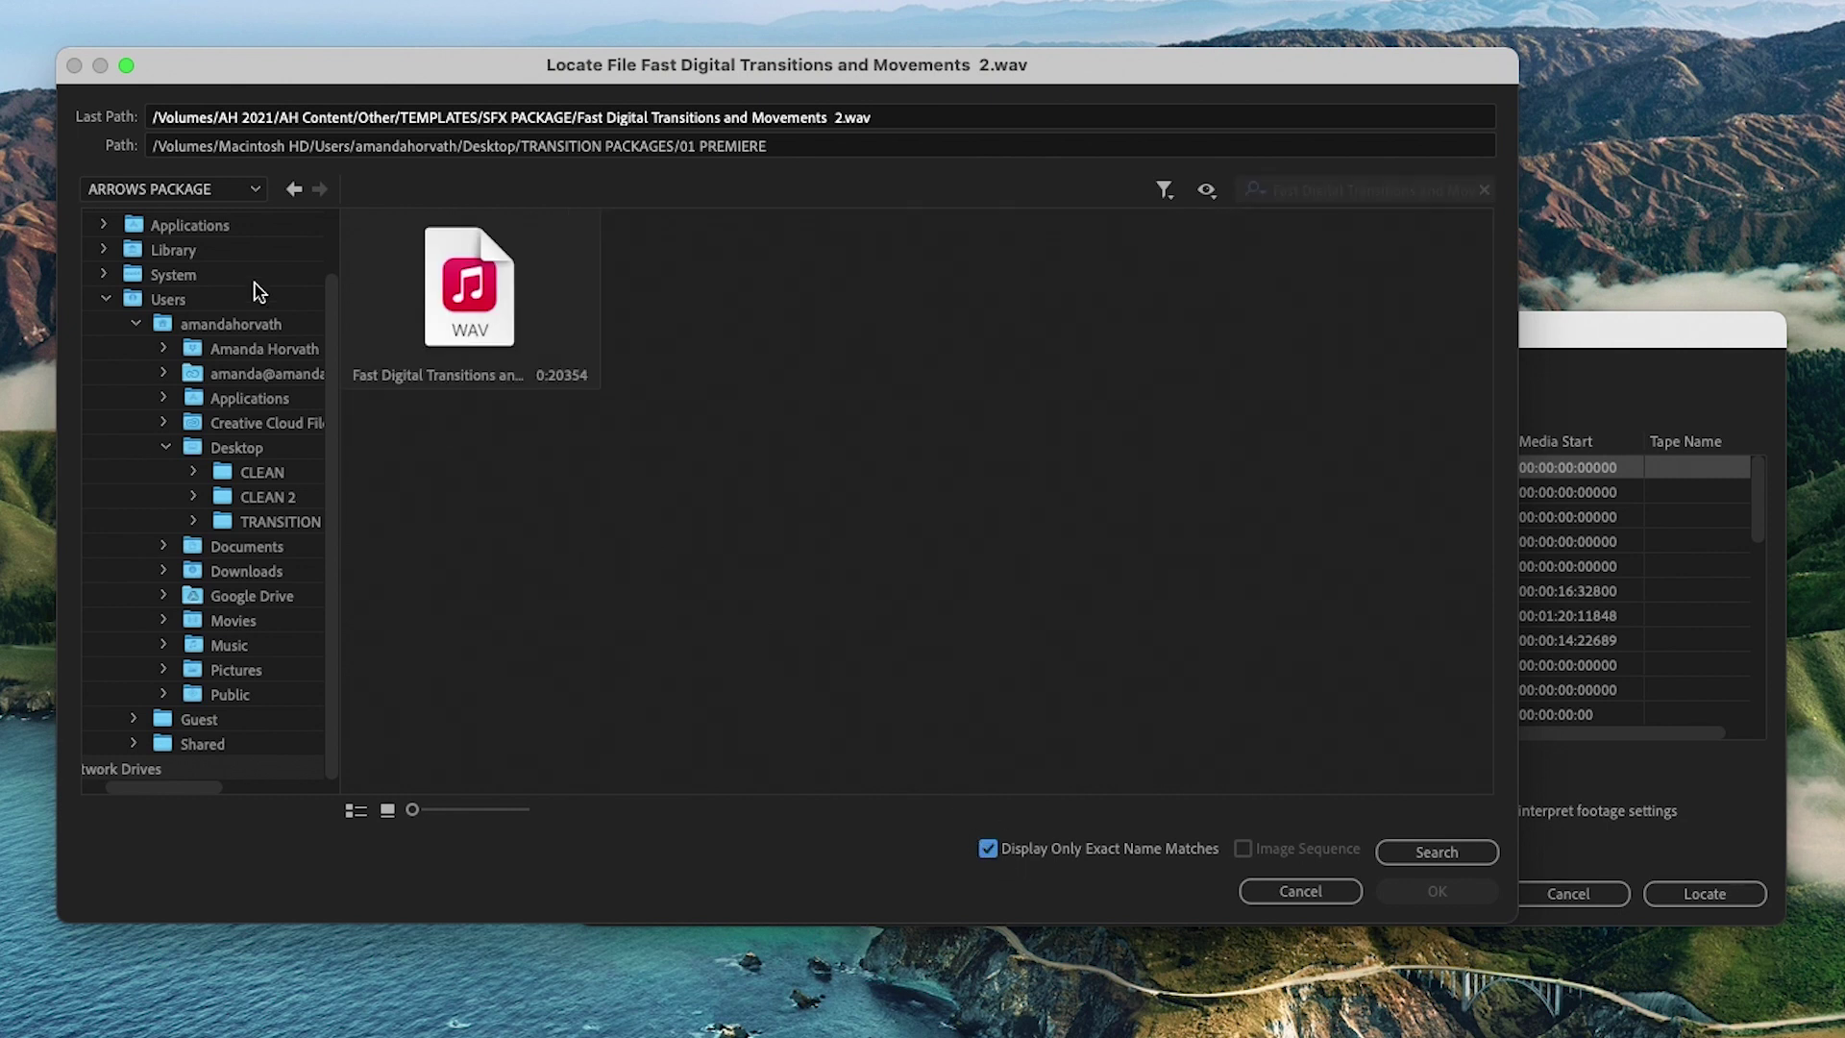
click(486, 342)
click(1423, 903)
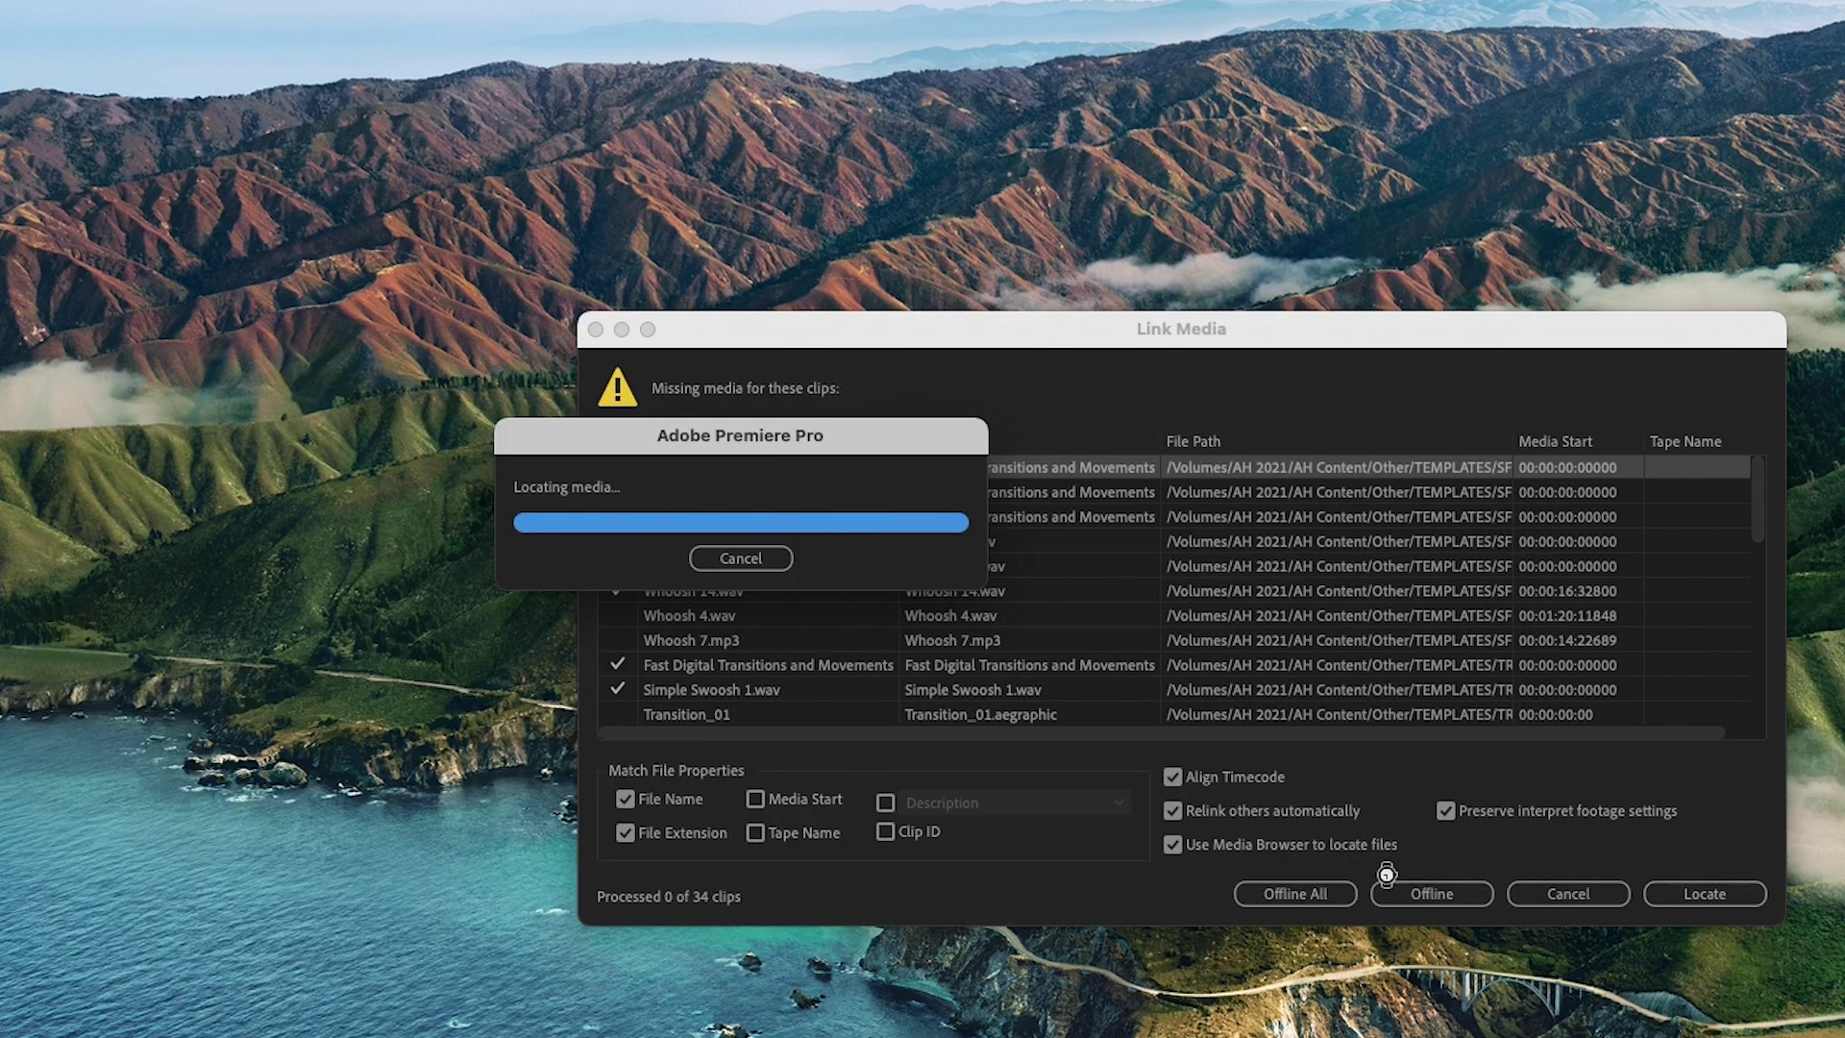
Relink the missing Glitches 2.wav to its copy in the GLITCH PACKAGE folder.
click(1707, 902)
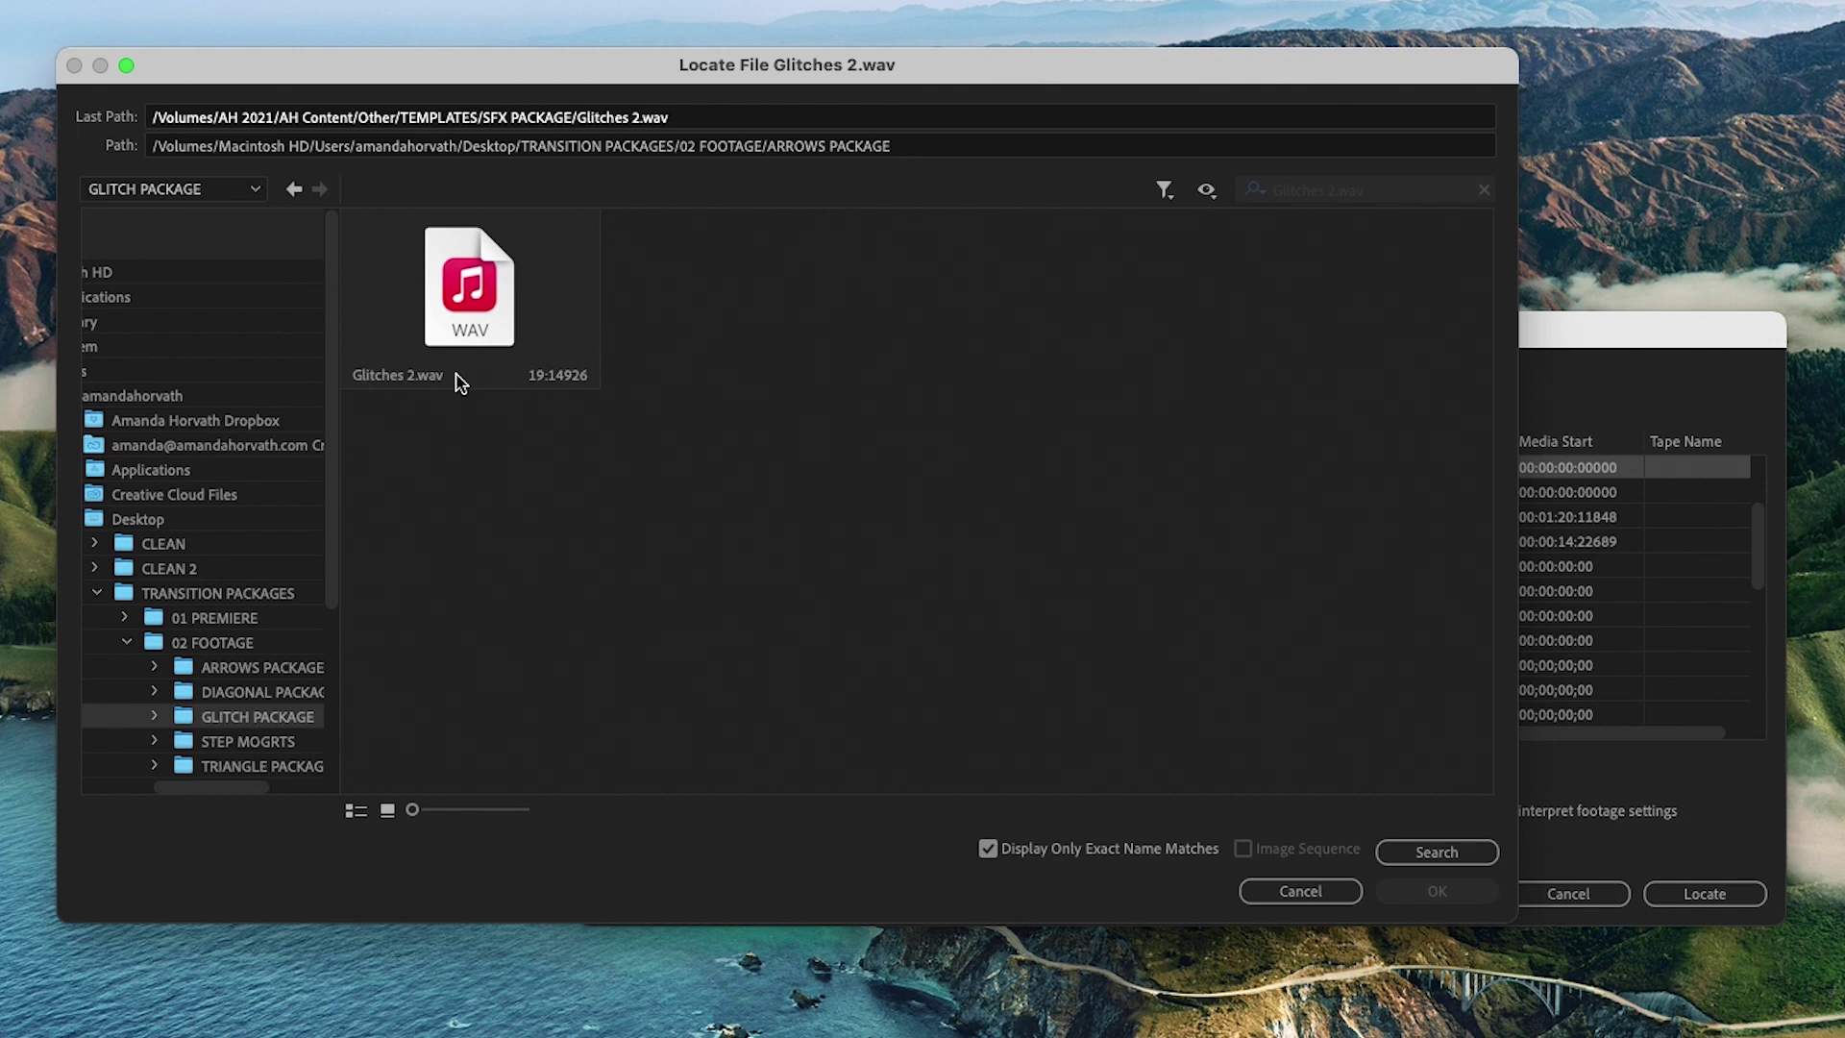
click(580, 365)
click(1439, 892)
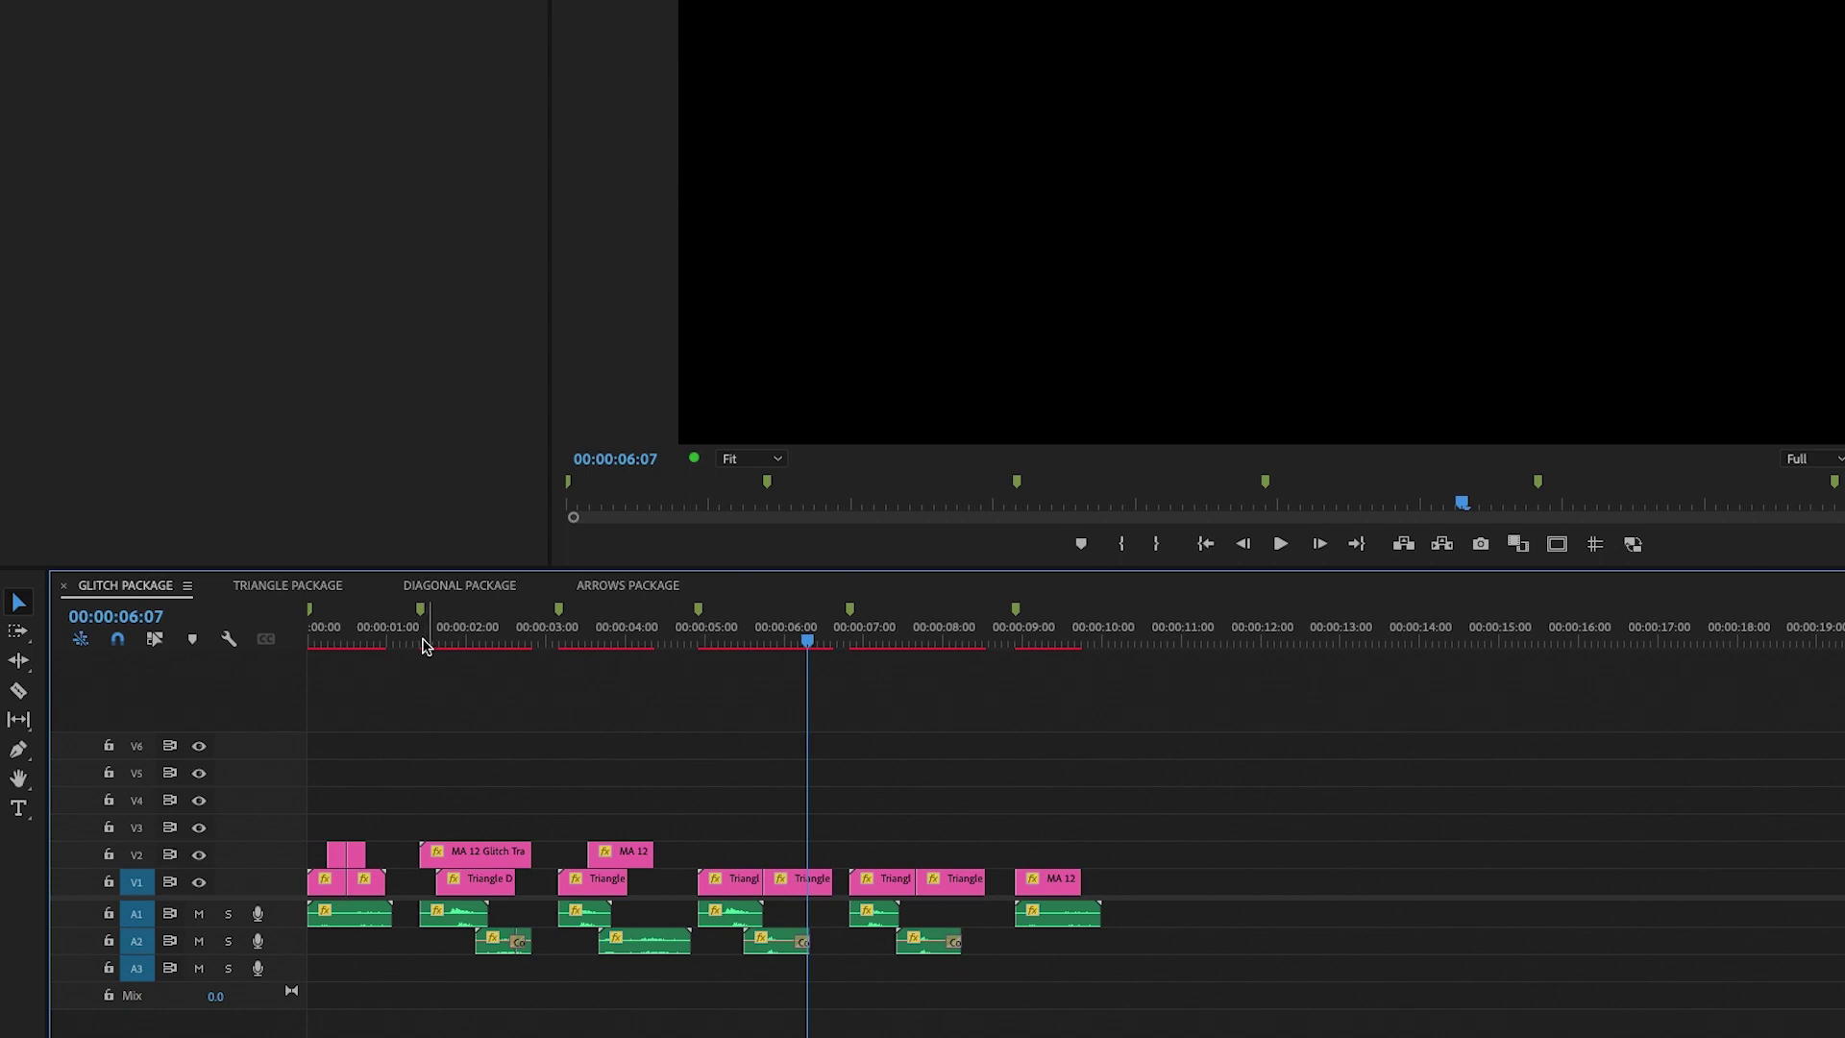
Select and deselect the first GLITCH PACKAGE clip, then switch to the TRIANGLE PACKAGE sequence.
click(310, 642)
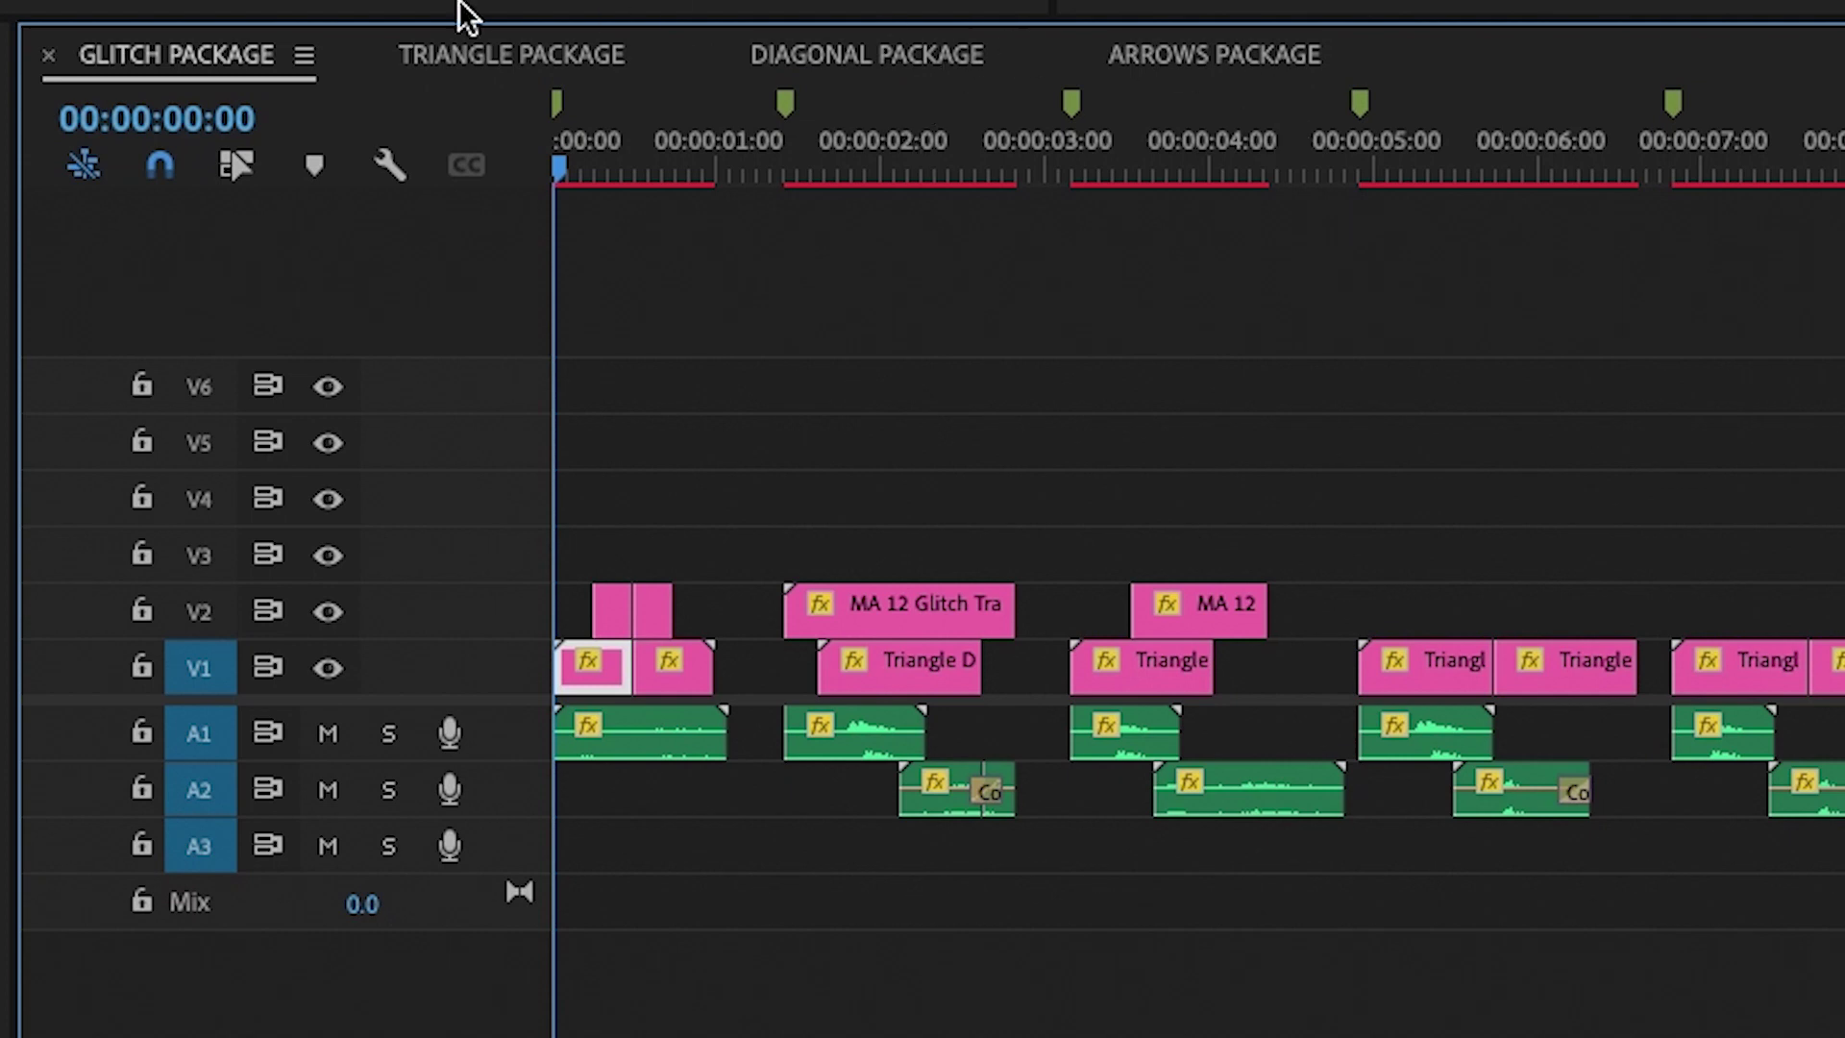
click(580, 523)
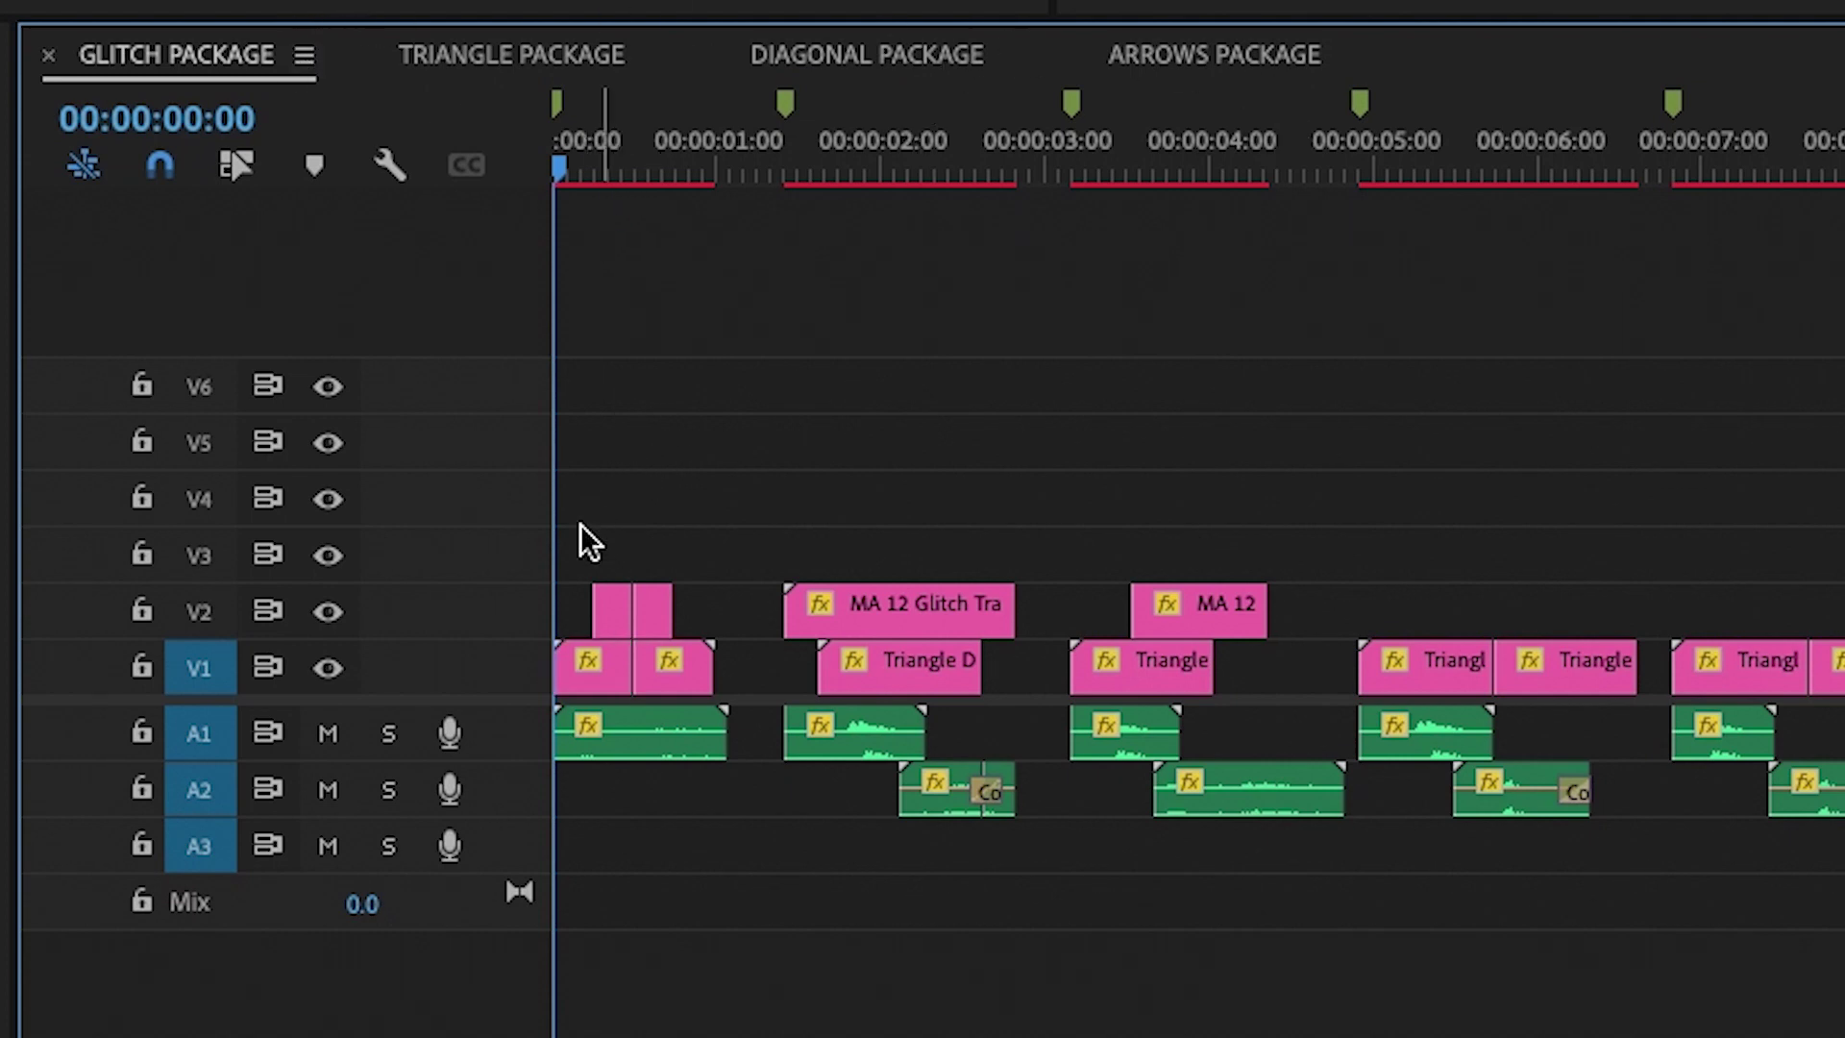
click(492, 56)
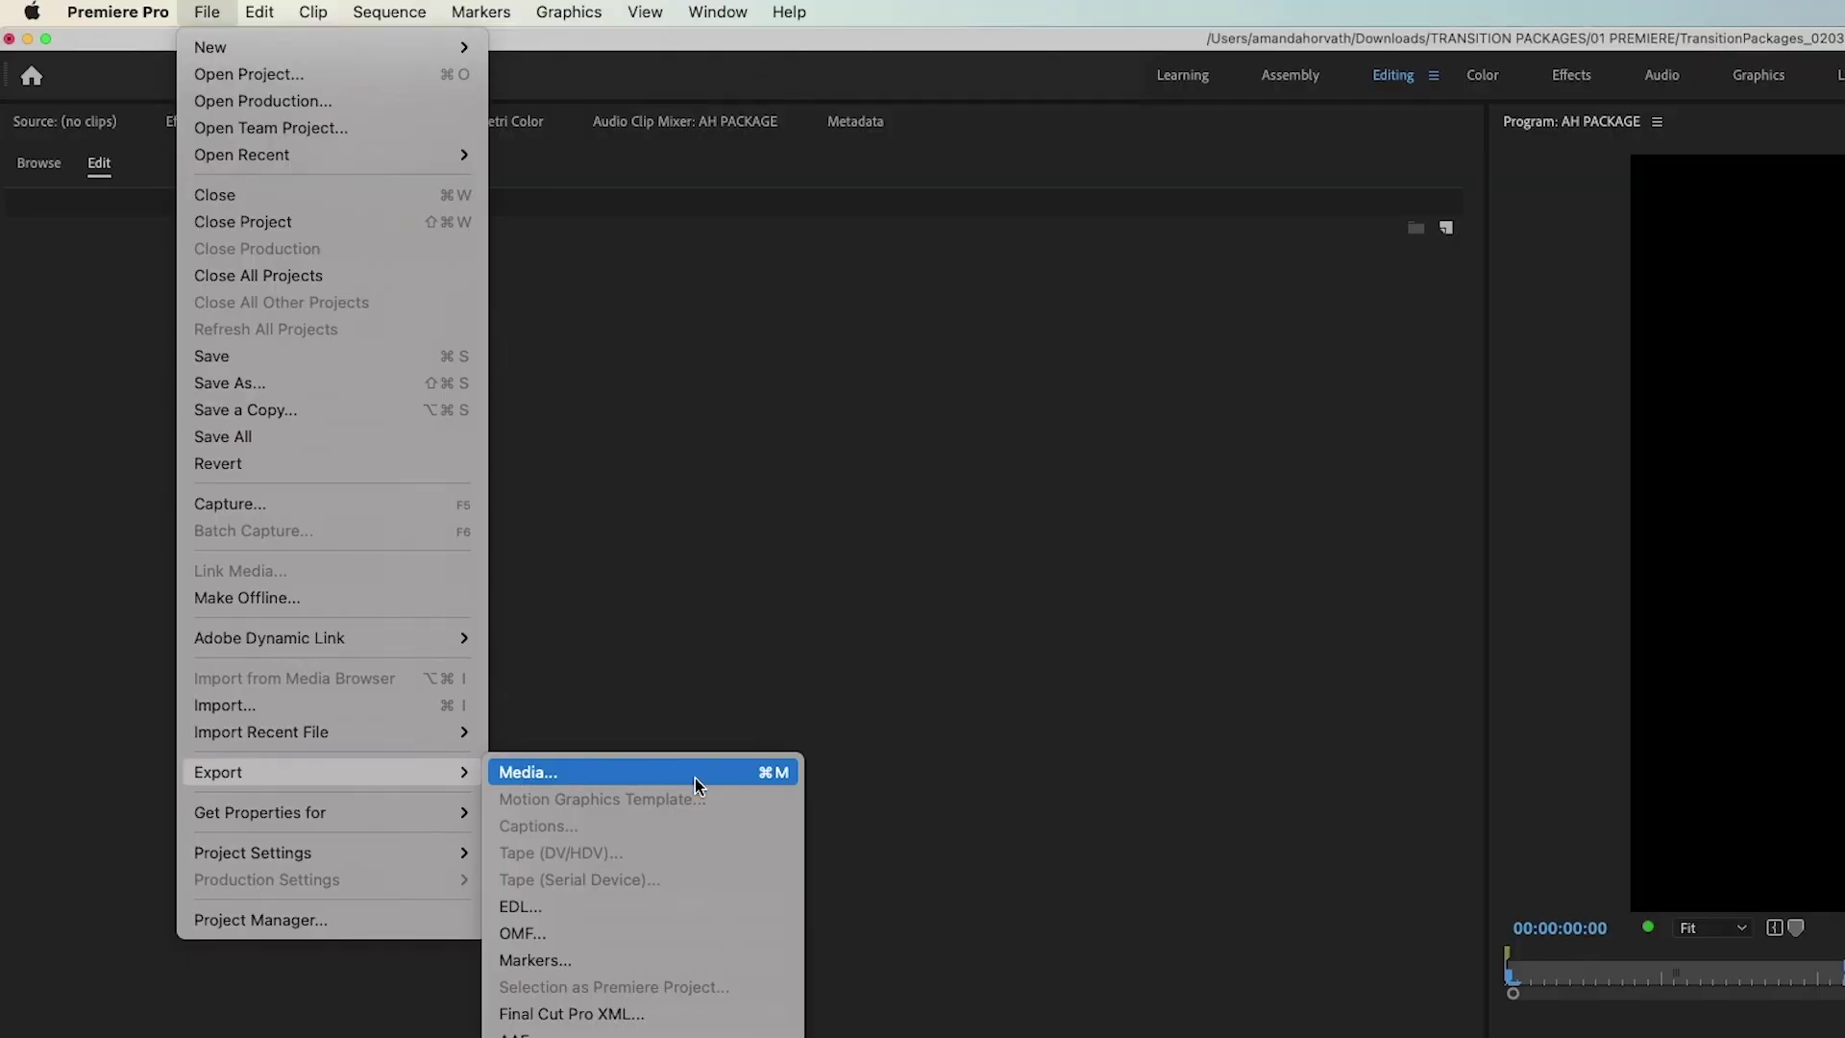
Open Export Settings for the AH PACKAGE sequence and expand the Format list.
click(753, 772)
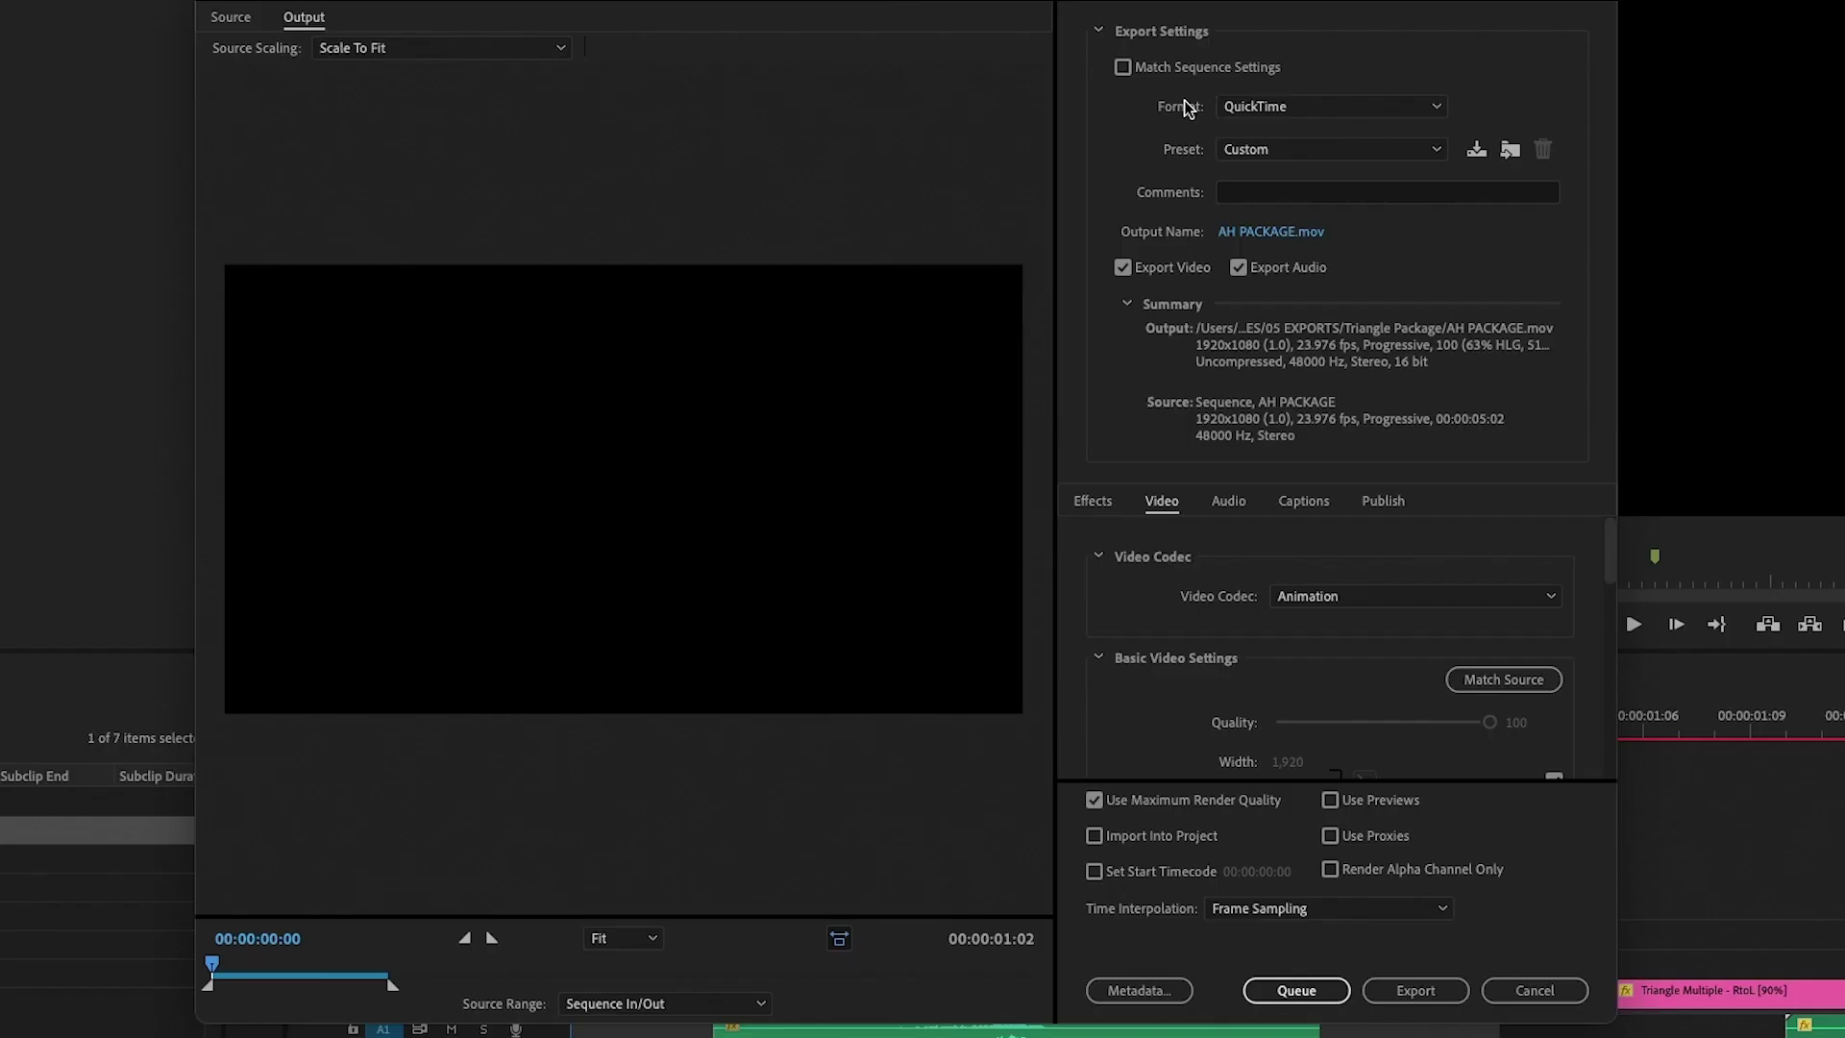
click(1253, 106)
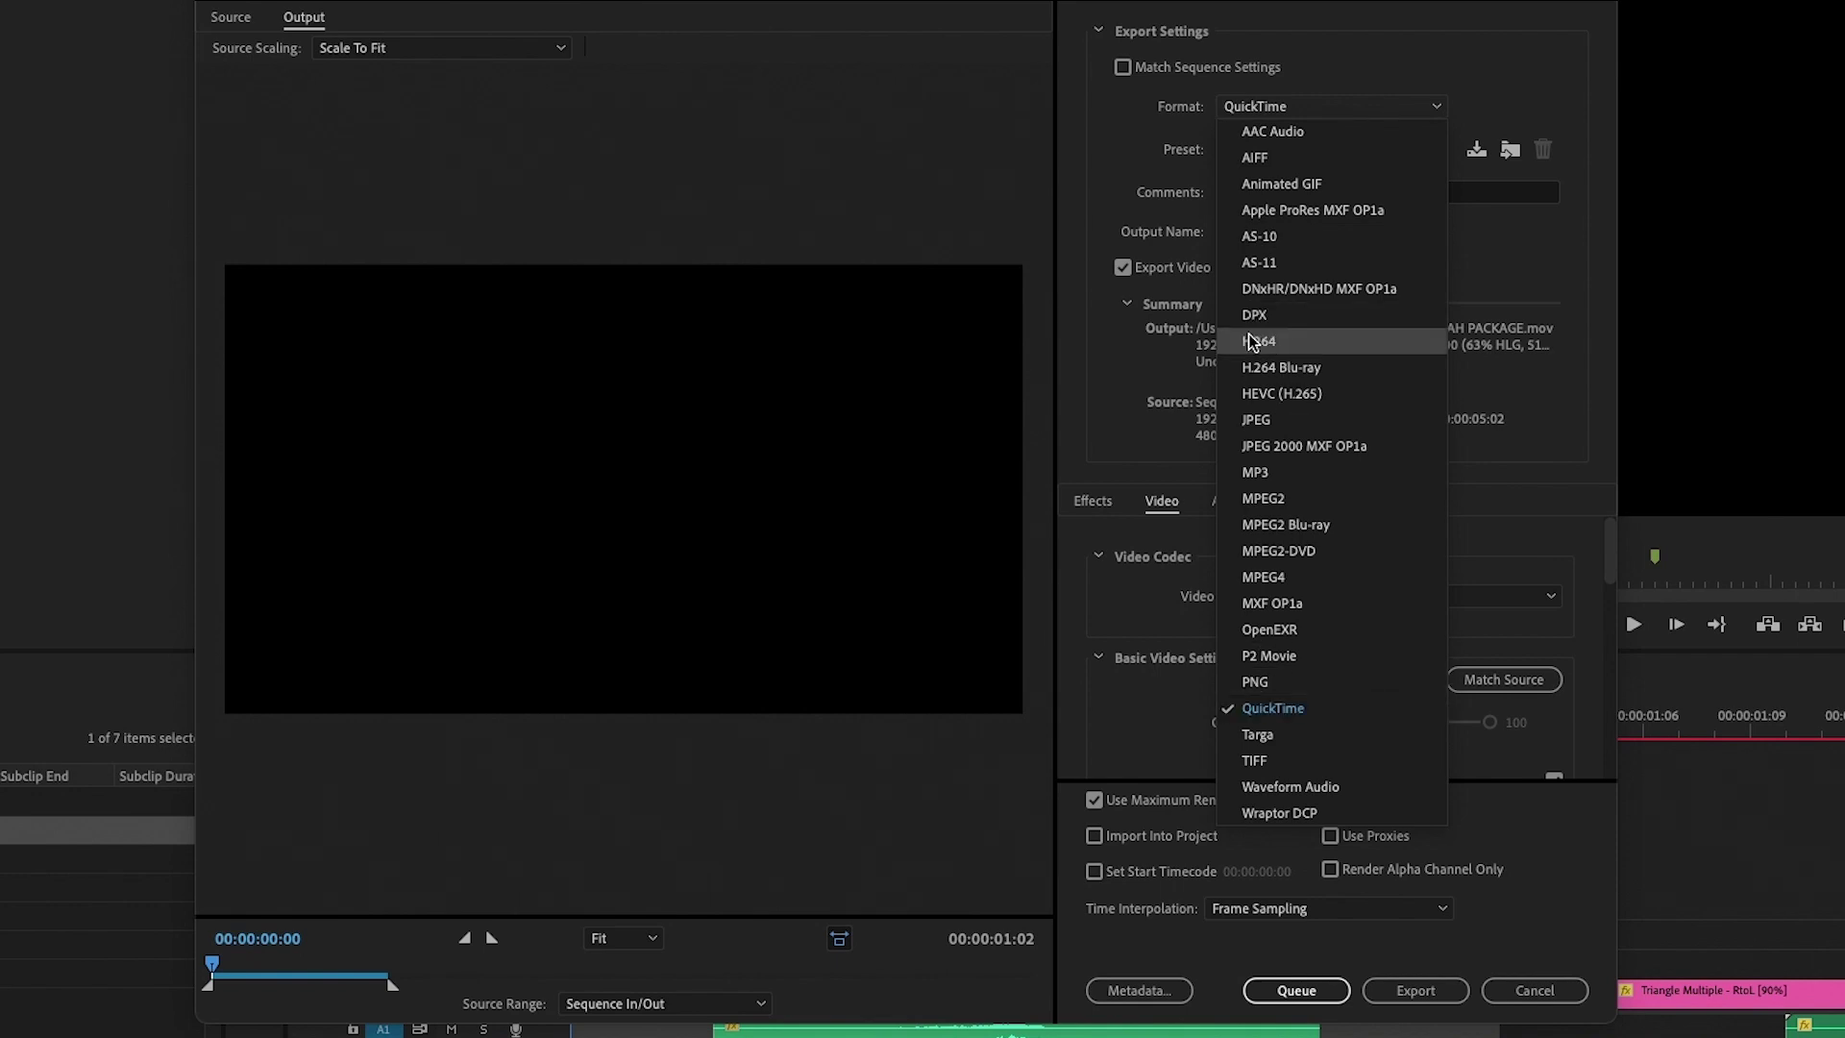